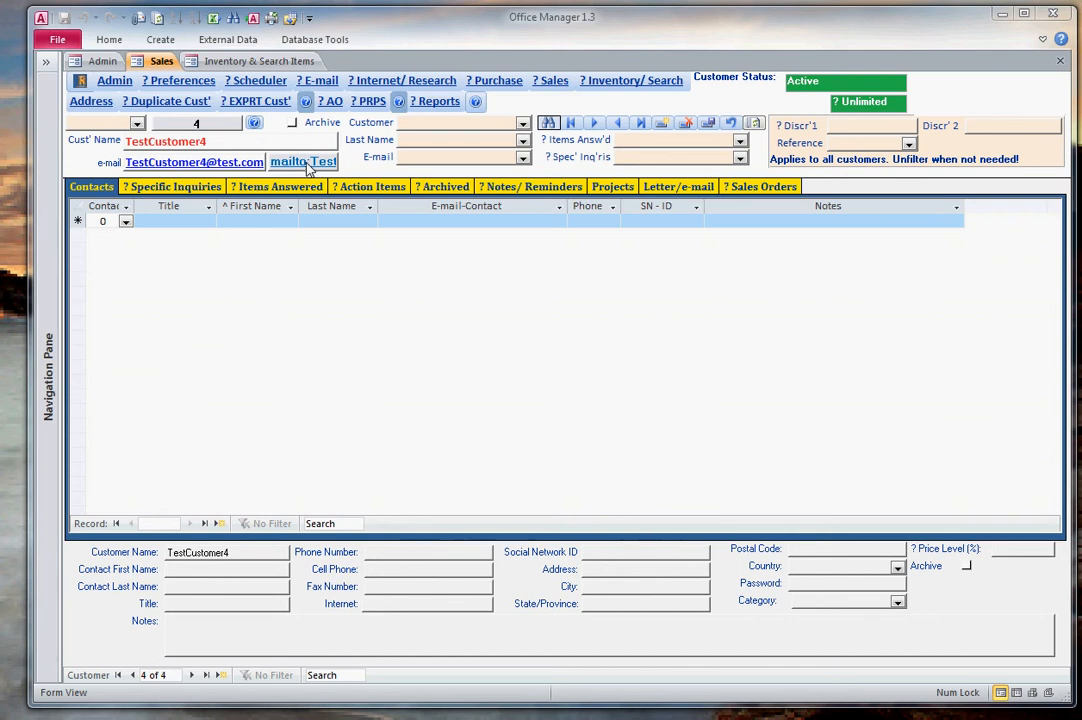
- Start a new e-mail message to TestCustomer4 from the customer record and discard it without saving
left_click(303, 162)
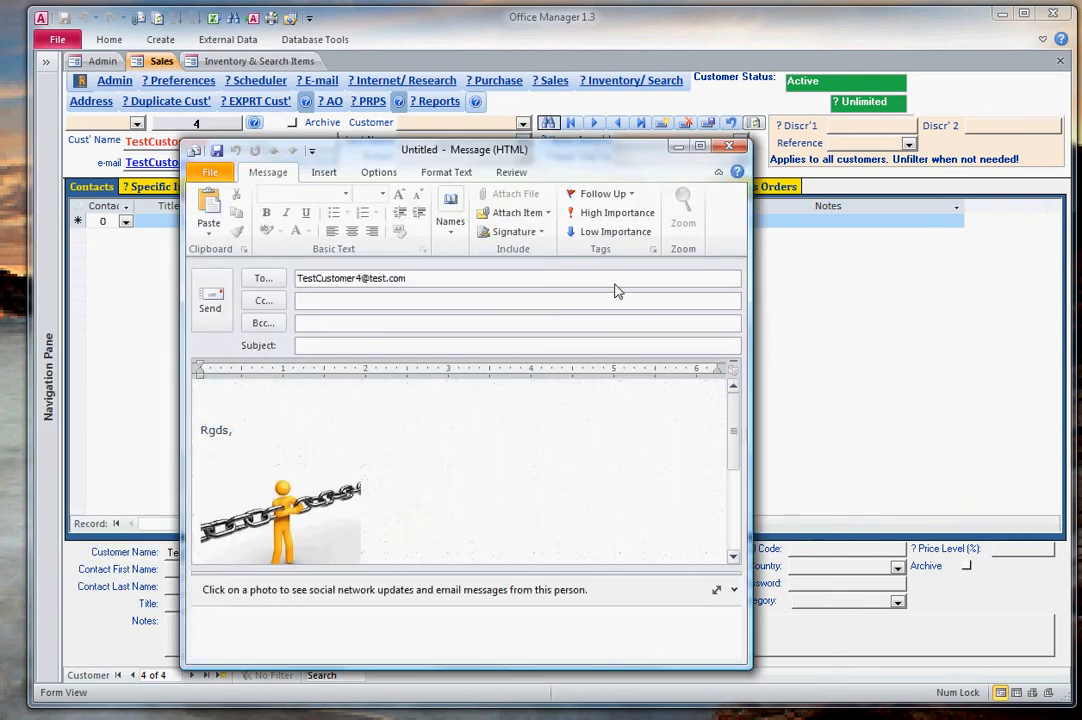
left_click(730, 149)
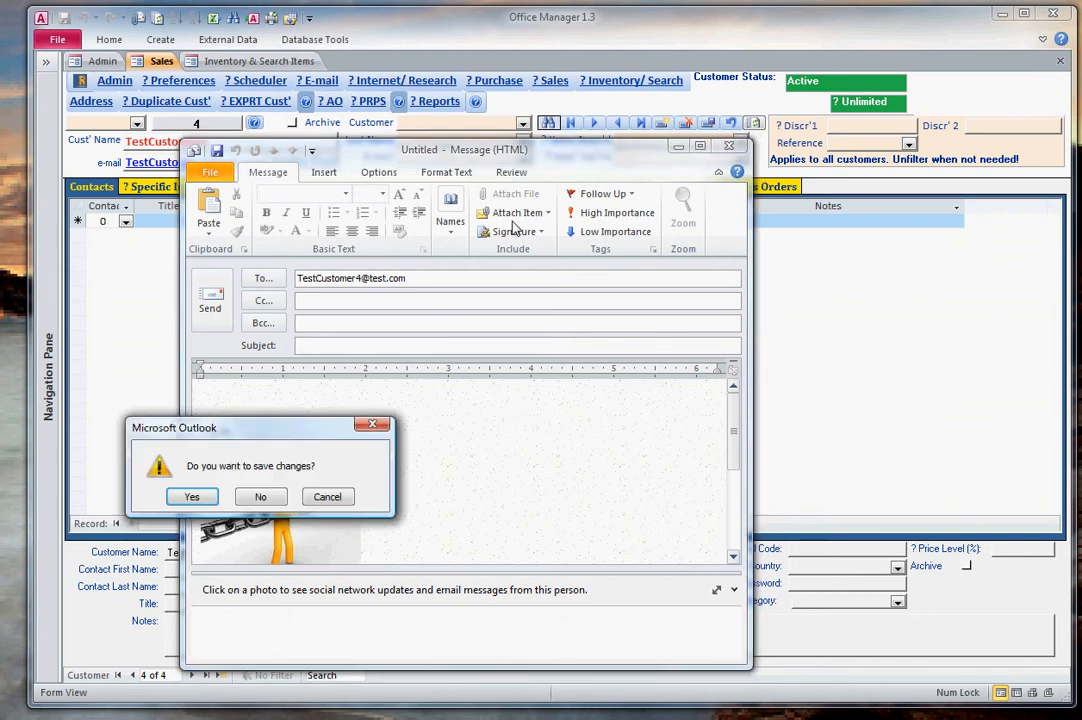
left_click(262, 497)
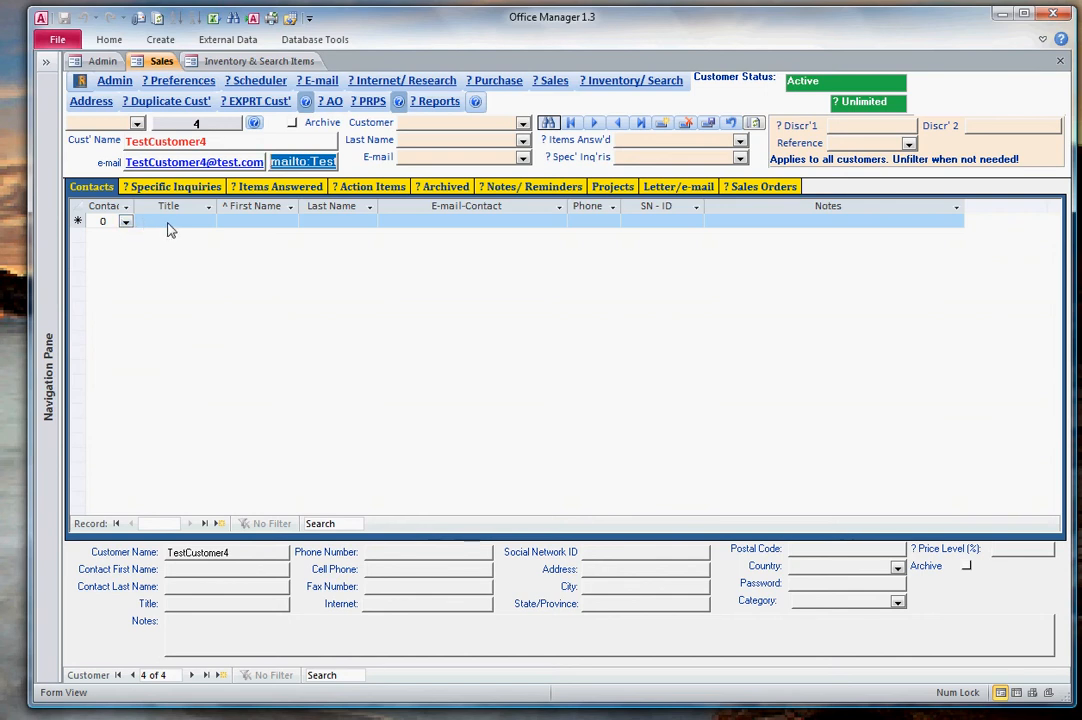
- Enter contact ID 4 in TestCustomer4's new contact row and open the contact list for editing
left_click(105, 222)
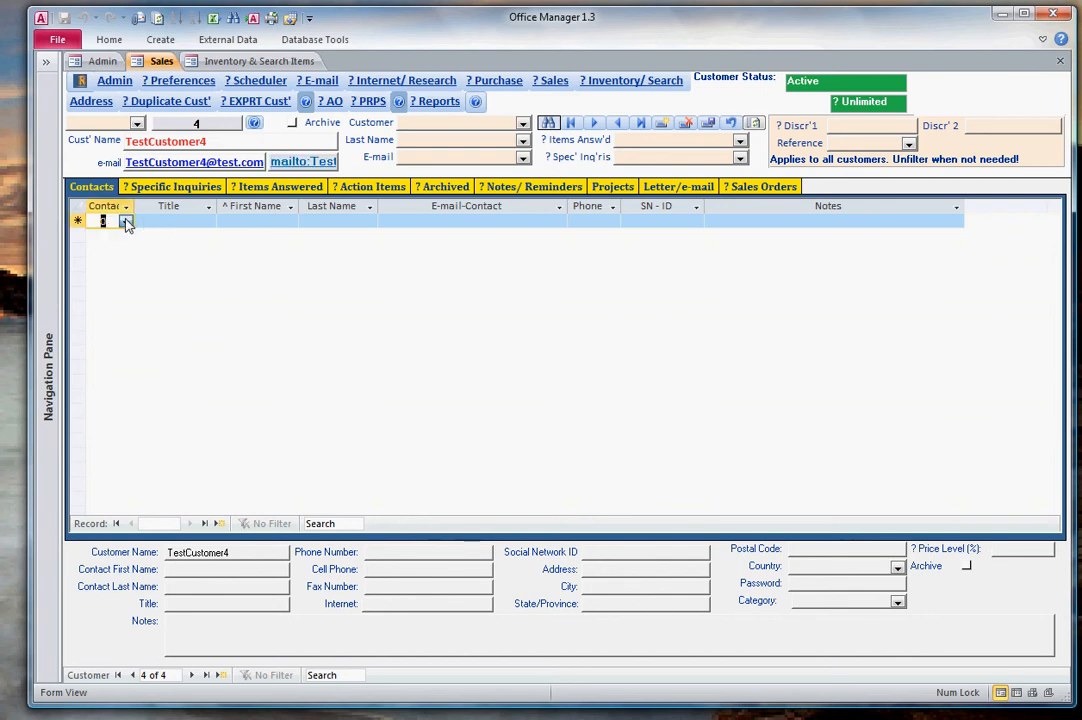
left_click(126, 223)
left_click(126, 222)
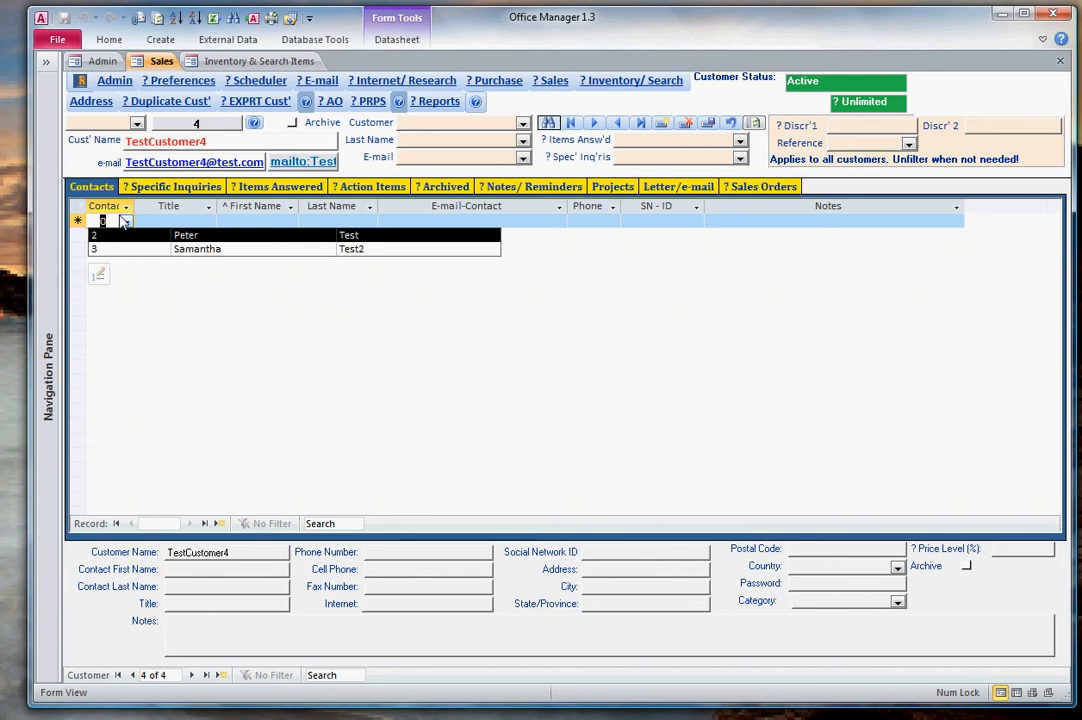
type("4")
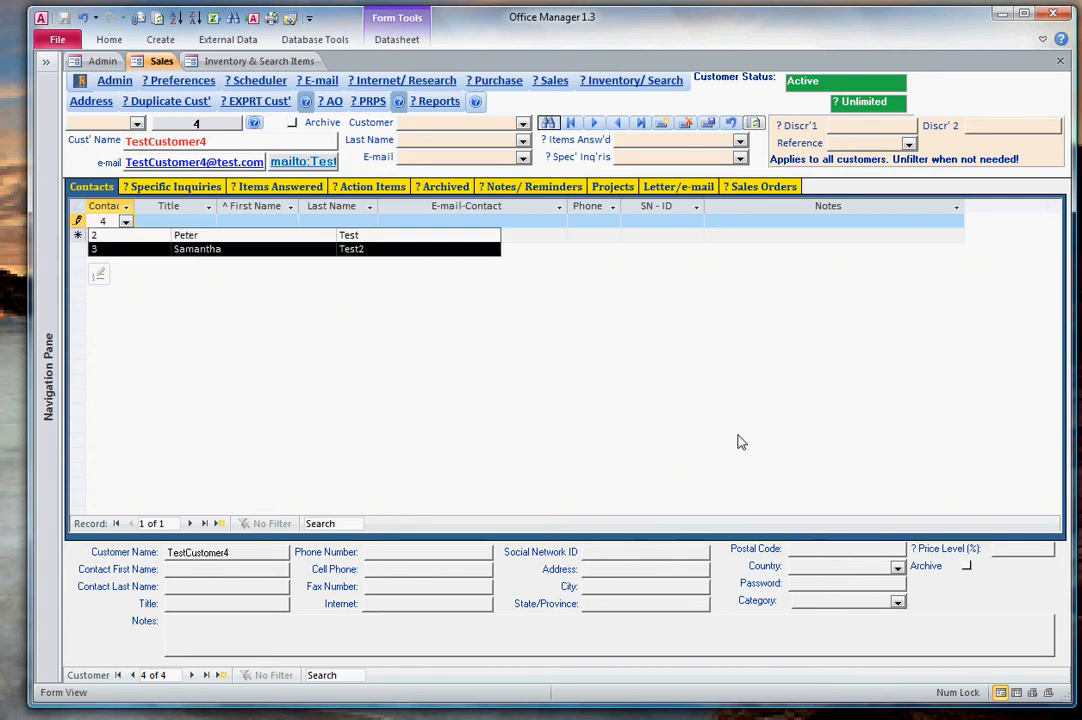
left_click(650, 412)
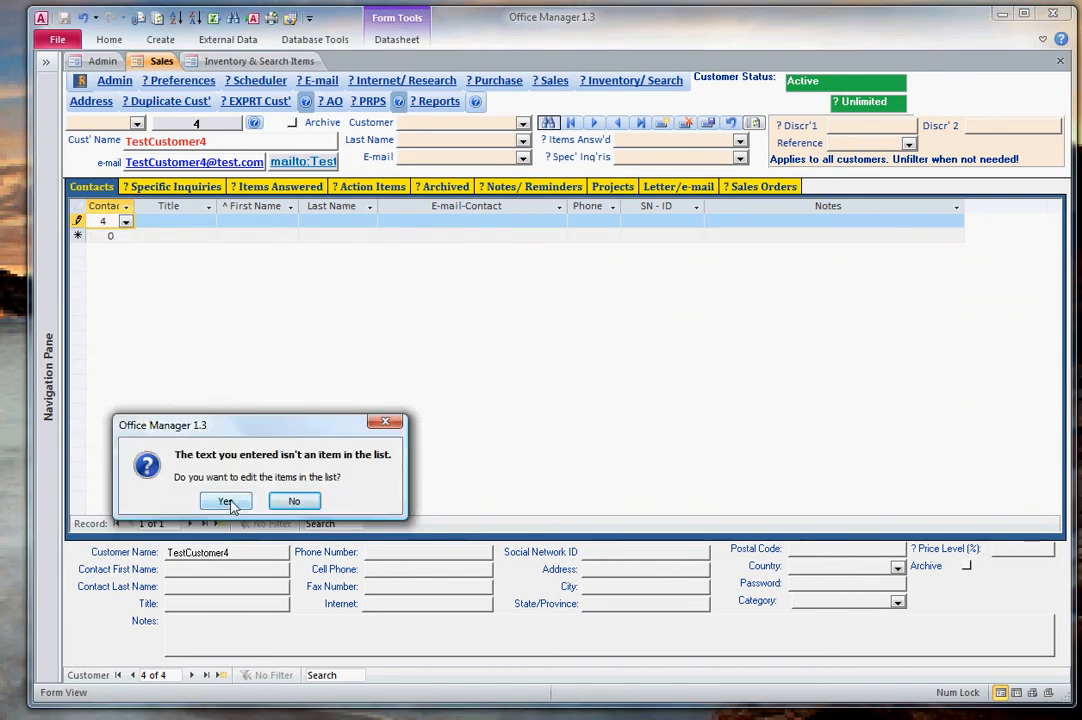
left_click(226, 501)
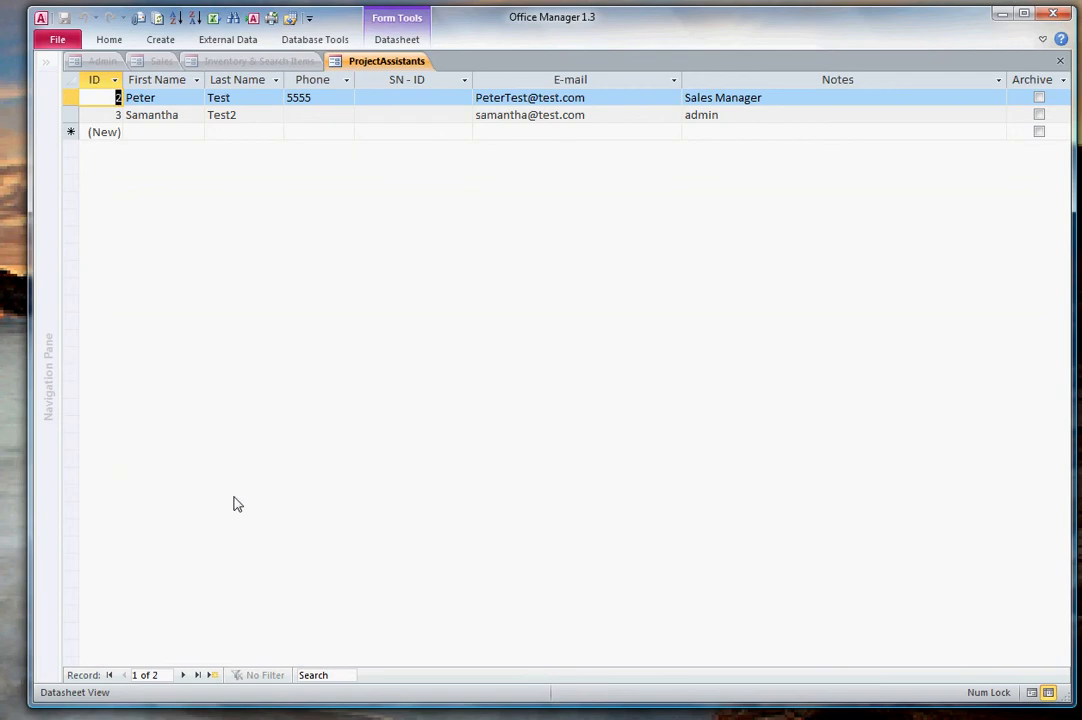
- Add a new record to the project assistants list with the contact's first and last name
left_click(165, 137)
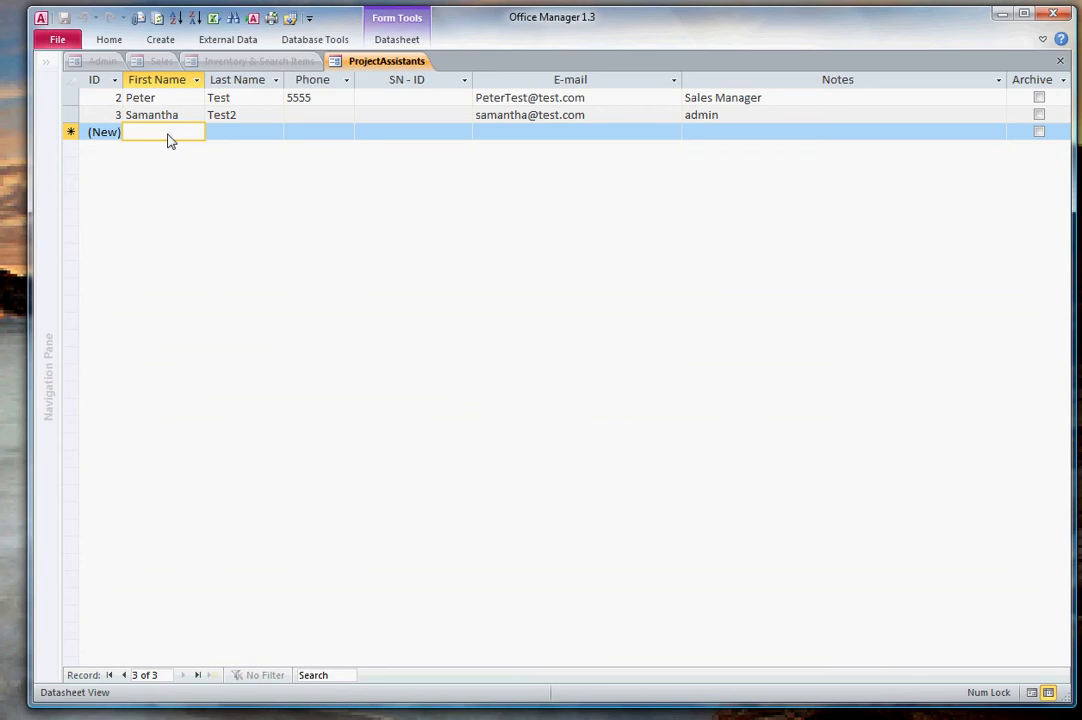
type("Paul")
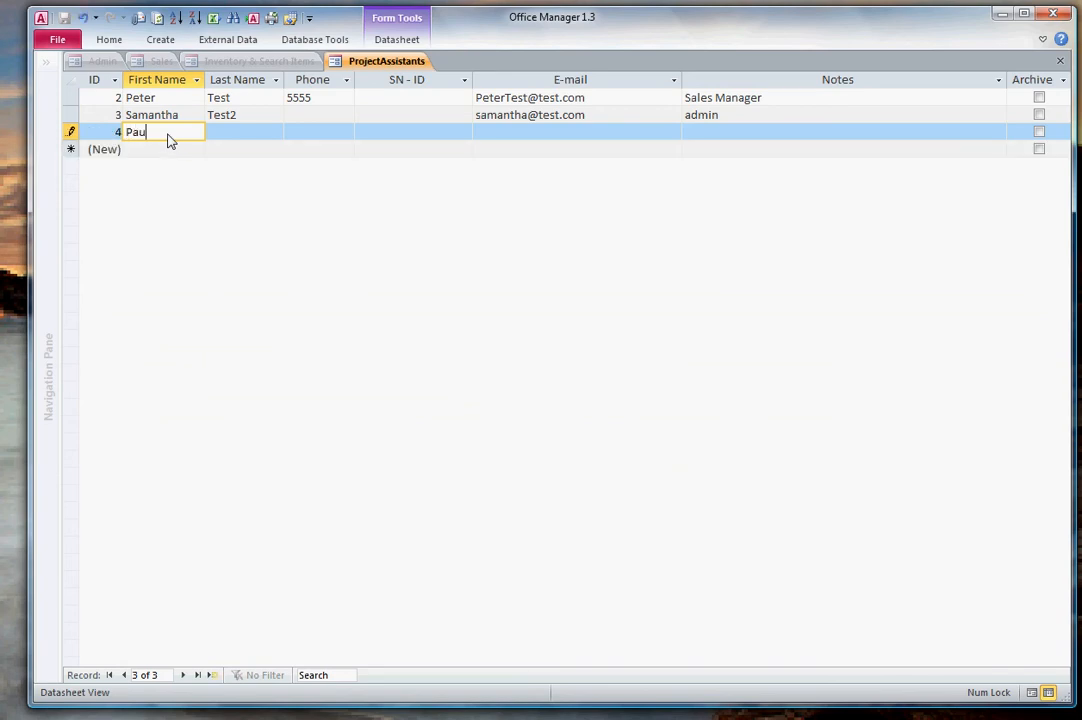
key("Tab")
type("Test")
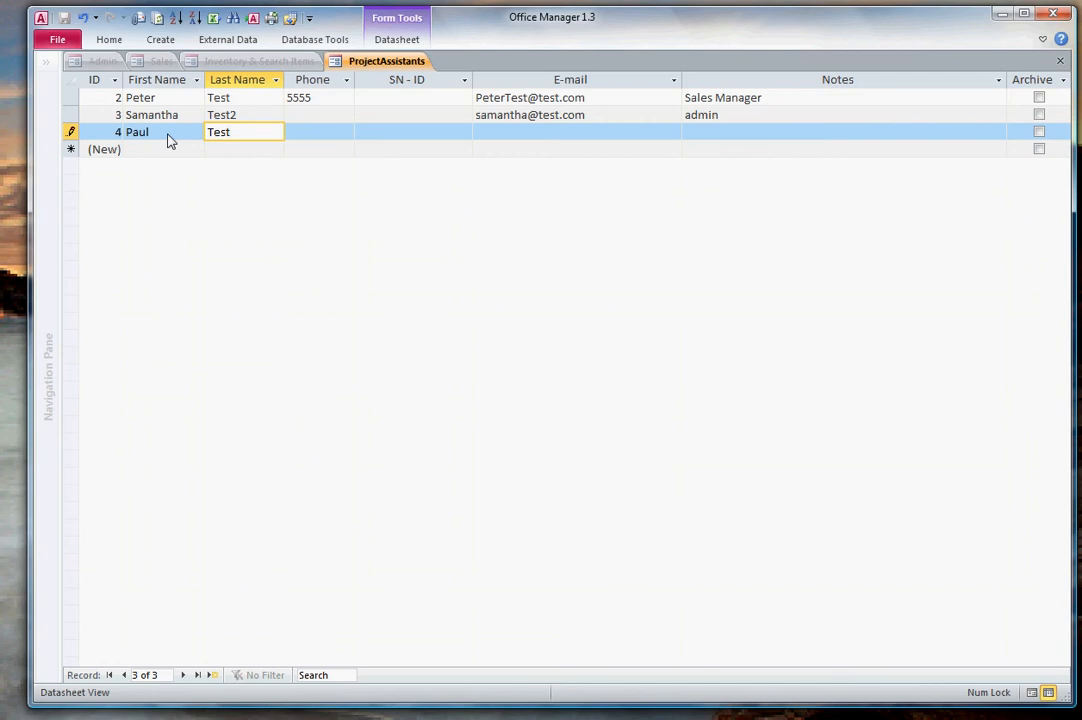
type("#")
key("Tab")
key("Tab")
key("Tab")
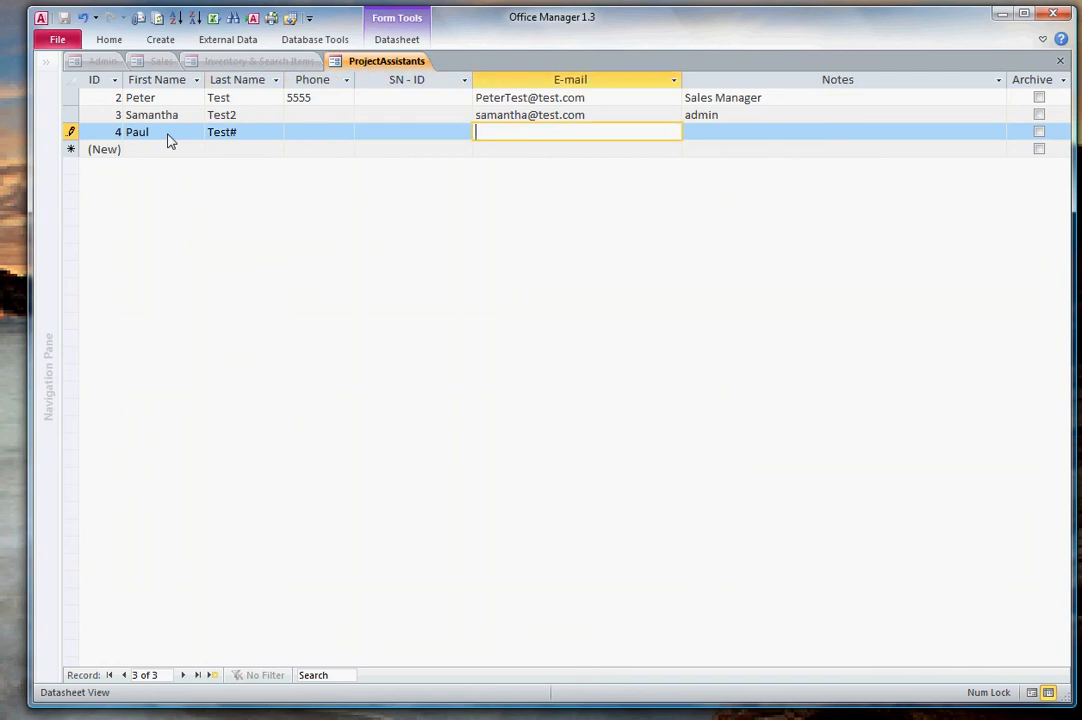
- Fill in the new assistant's e-mail, enter Purchasing as the notes, and leave the record unarchived
type("Paul@test.com")
key("Tab")
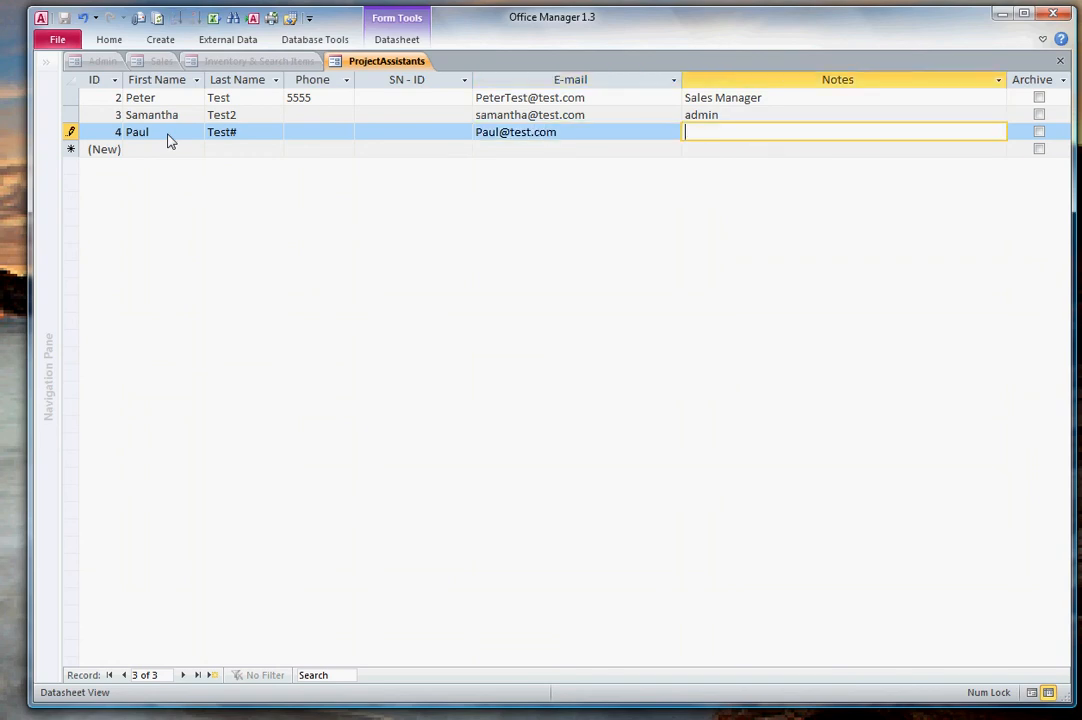
type("Purchasing")
key("Tab")
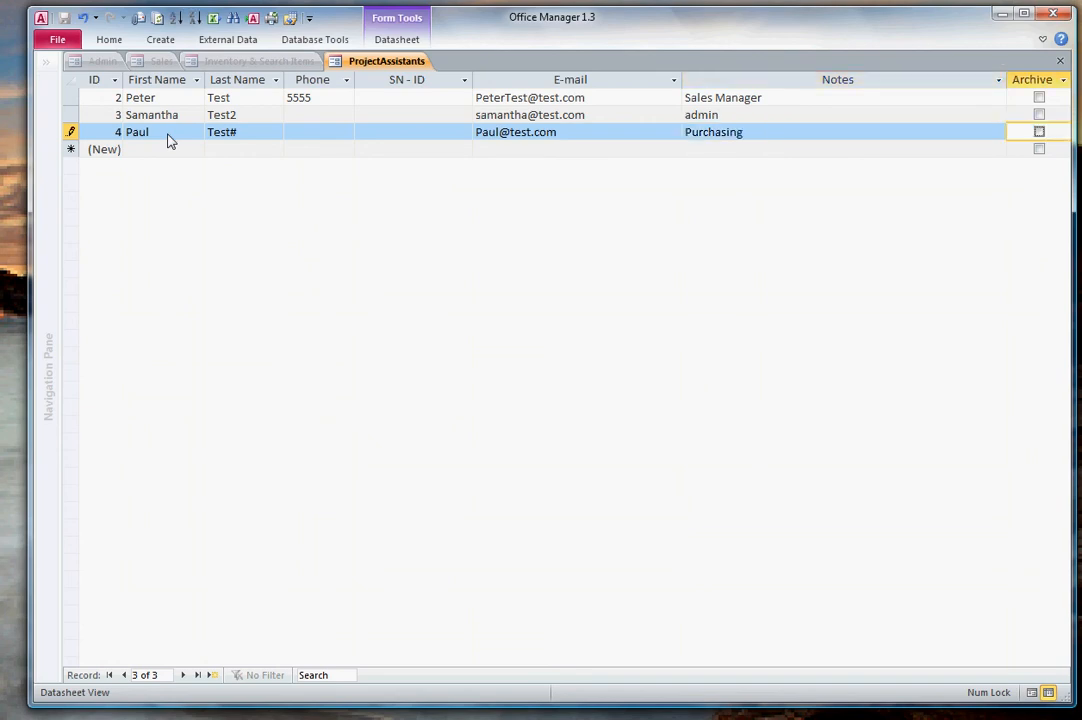
key("Tab")
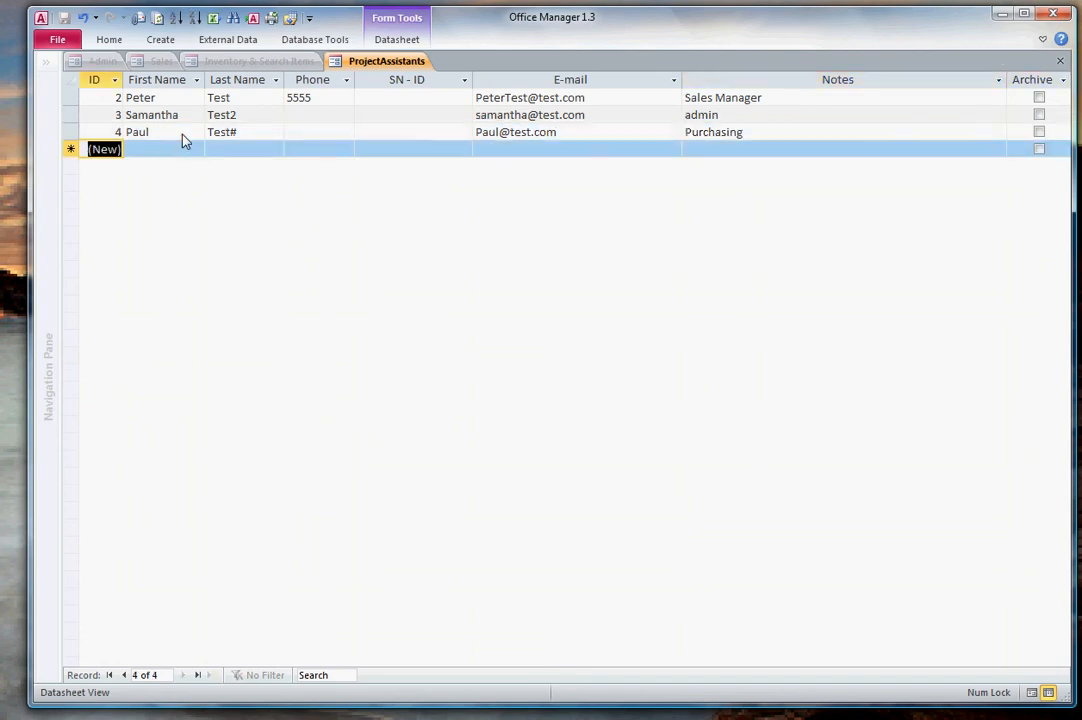
- Close the project assistants list and assign the newly added contact to TestCustomer4's contact row
left_click(1060, 61)
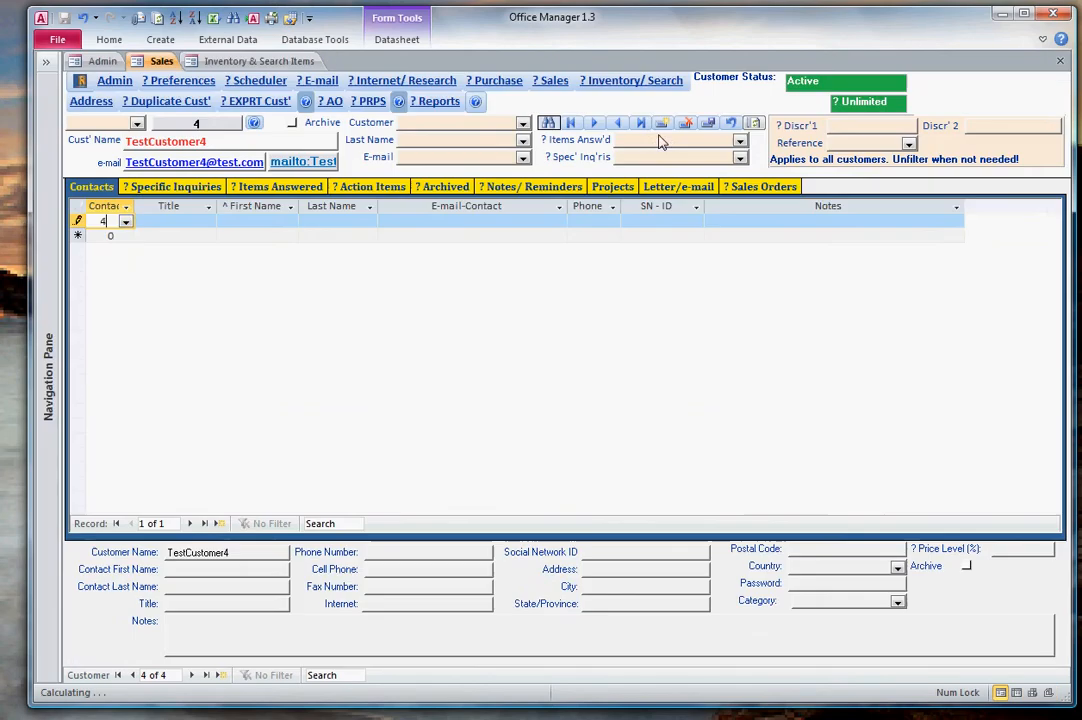
left_click(126, 221)
left_click(190, 248)
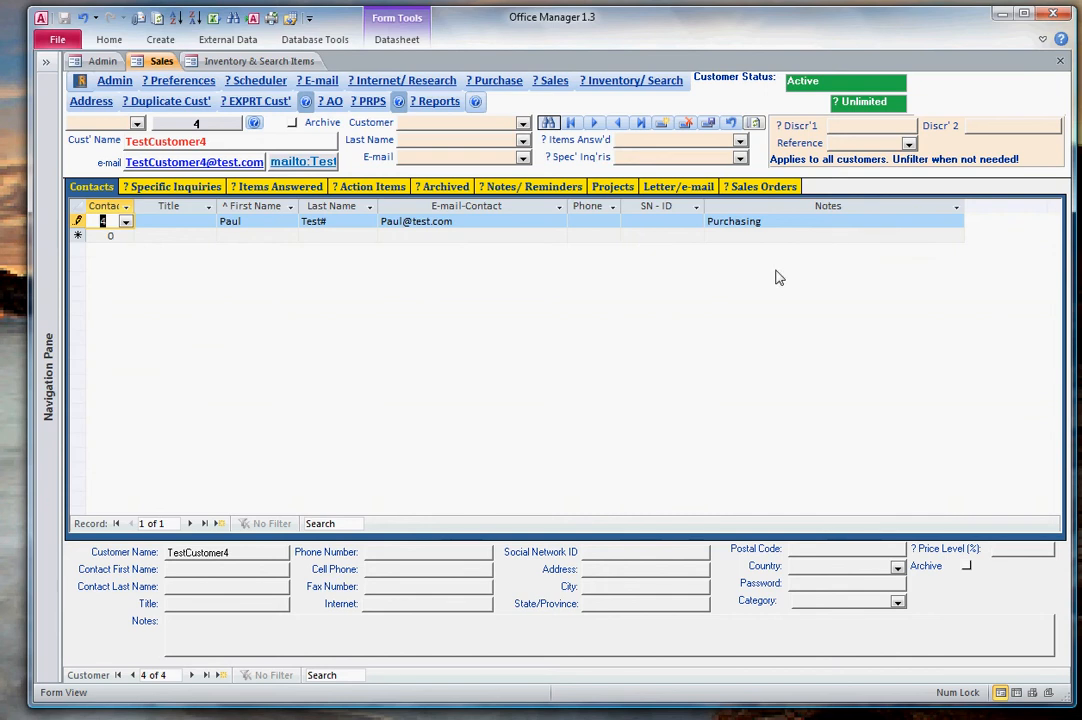
- Open TestCustomer4's specific inquiries, examine the inventory items list, and return to the sales form
left_click(190, 187)
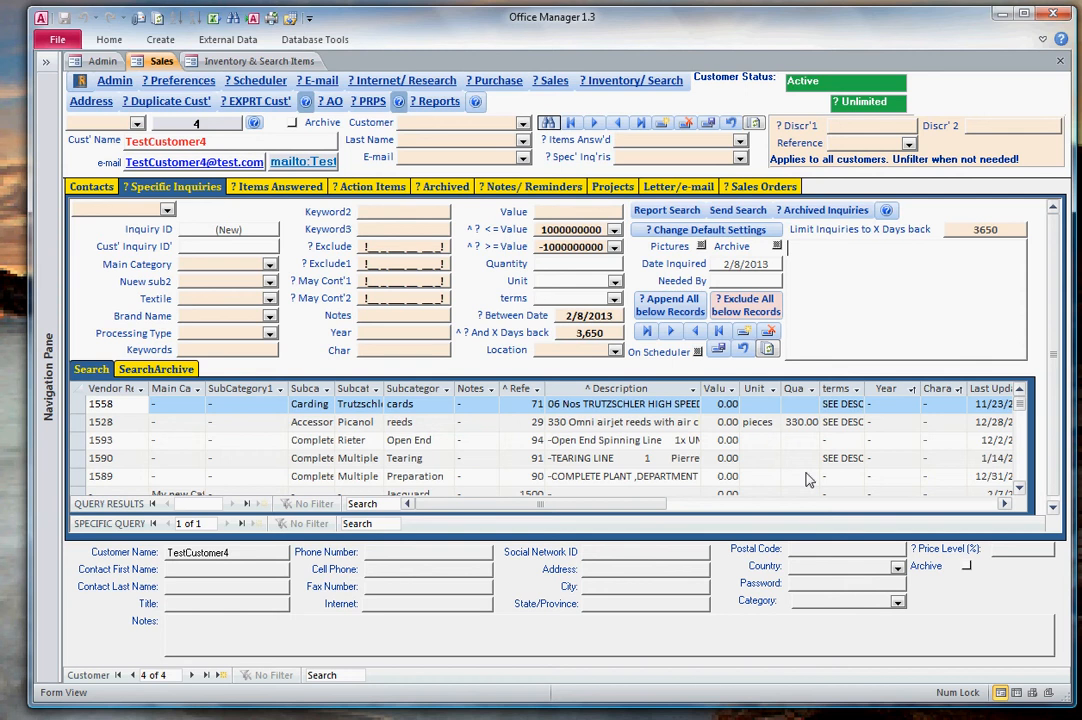
left_click(659, 90)
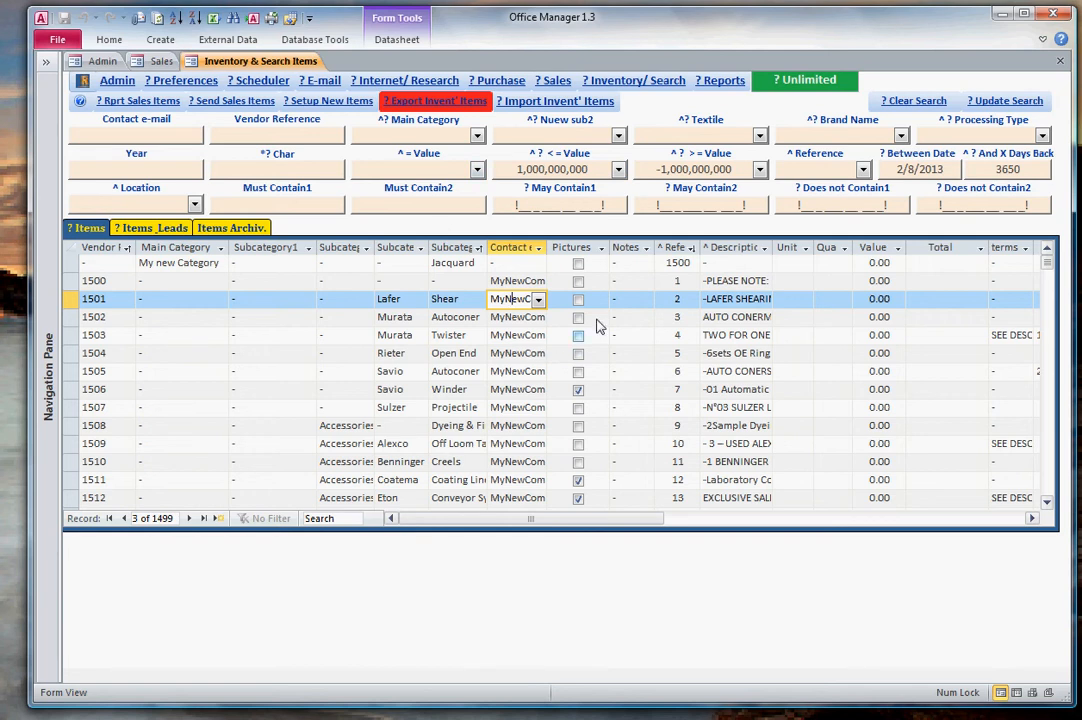
left_click(161, 61)
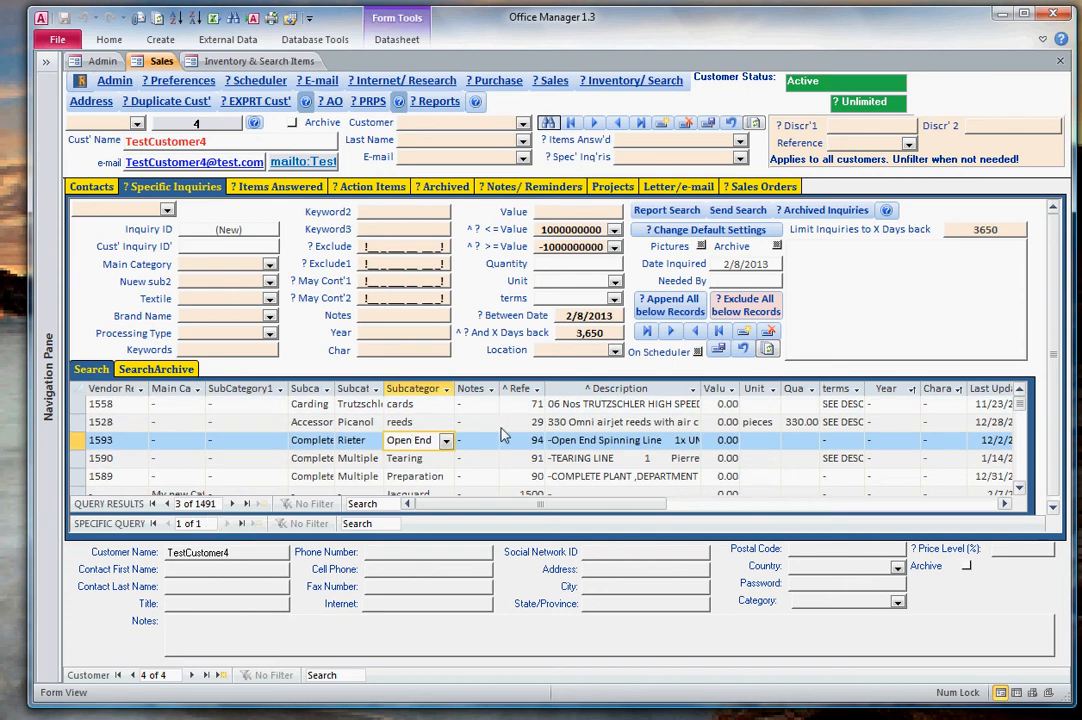
- Enter "Dornier, Dobby, 190, 1996" as the free-text description of a new specific inquiry
left_click(850, 302)
type("Dorni")
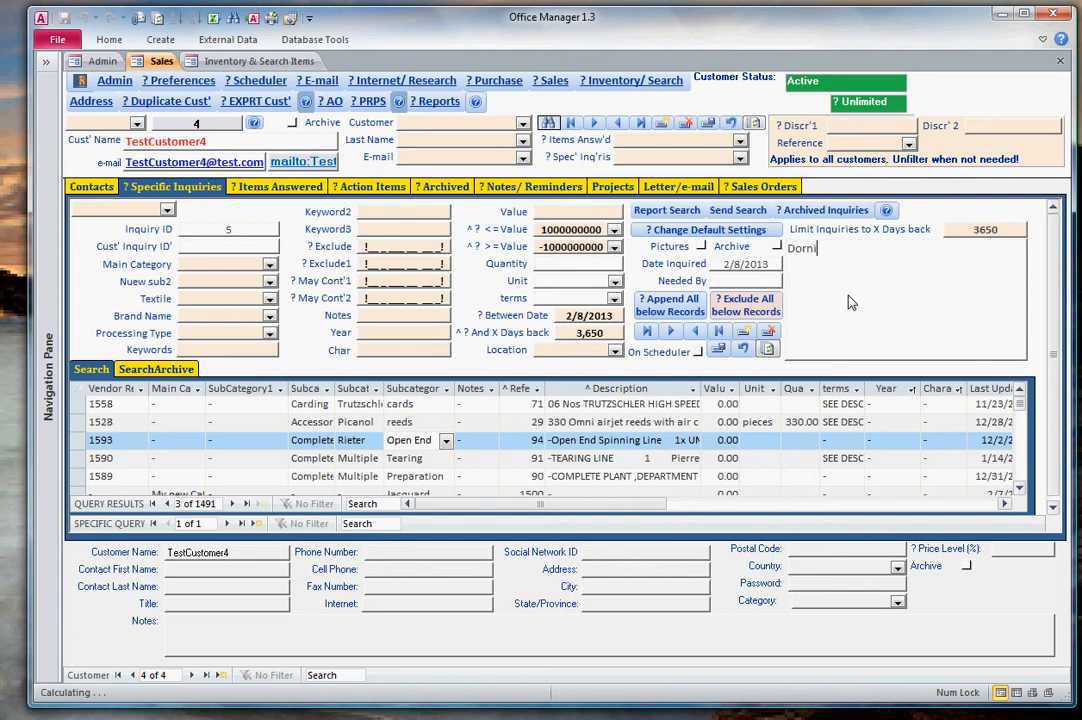
type("er")
type(", Dob")
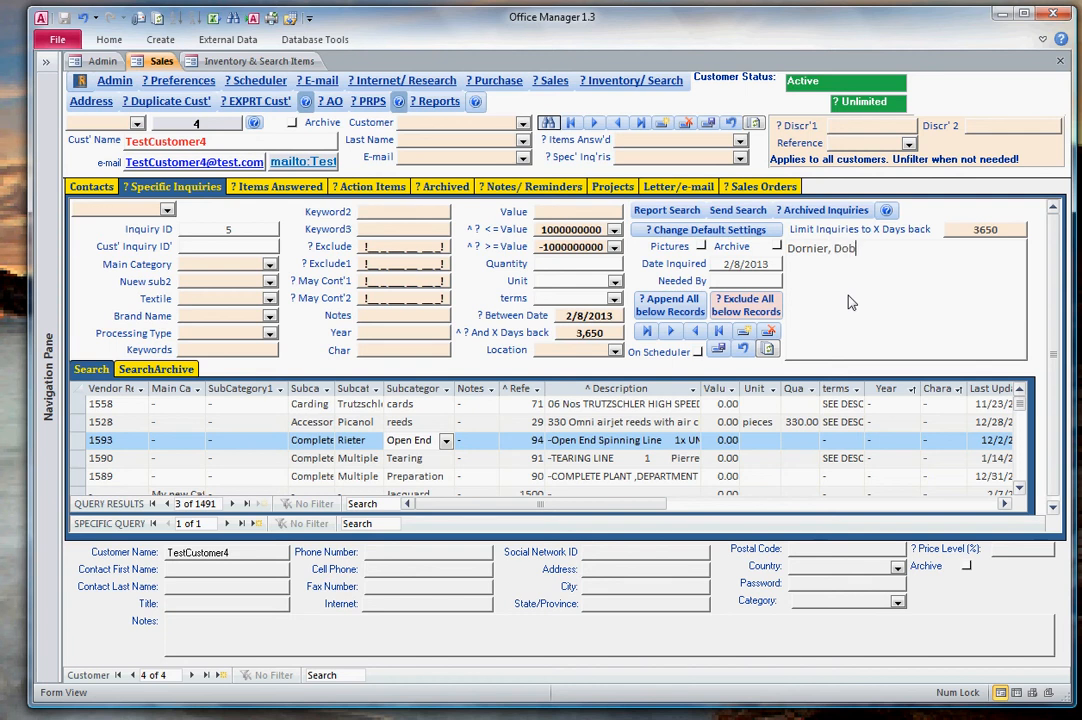
type("by, 190, 1996")
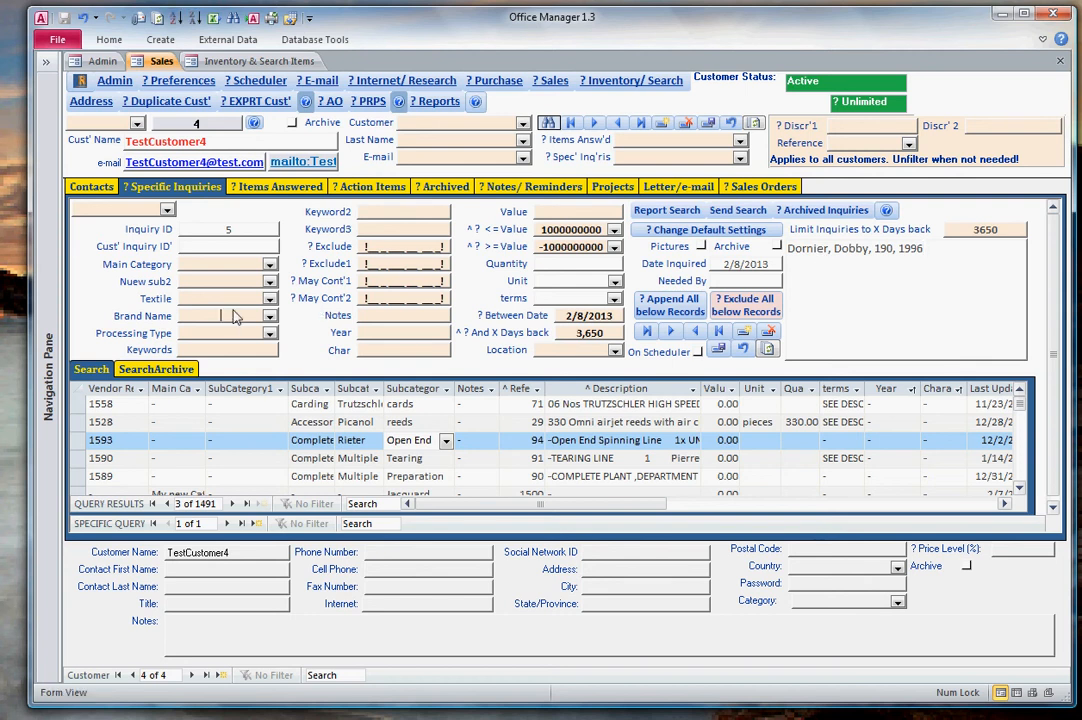
- Set the inquiry's brand name to Dornier and its processing type to Dobby
type("Dorn")
key("Tab")
type("Dobby")
key("Tab")
- Set the inquiry's year to 1996 and Char to 190, and refresh the matching items
key("Tab")
key("Tab")
key("Tab")
key("Tab")
key("Tab")
key("Tab")
key("Tab")
key("Tab")
type("1996")
left_click(378, 354)
type("190")
left_click(411, 352)
left_click(630, 424)
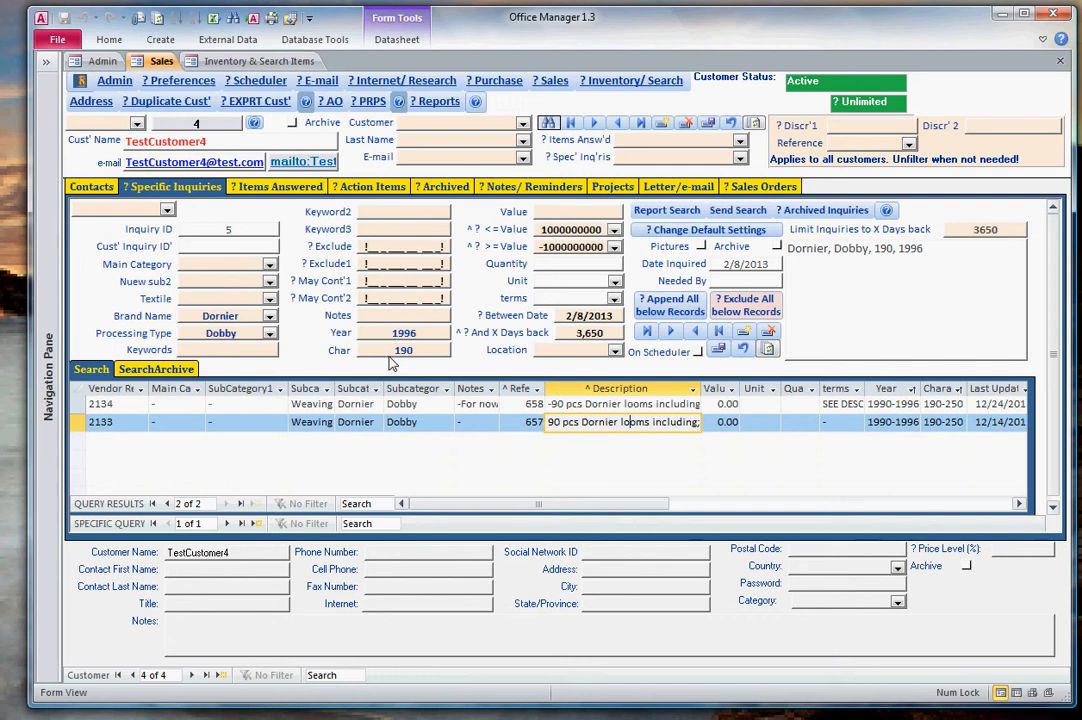
- Broaden the inquiry's year criterion to 199 and refresh the matching items
left_click(424, 338)
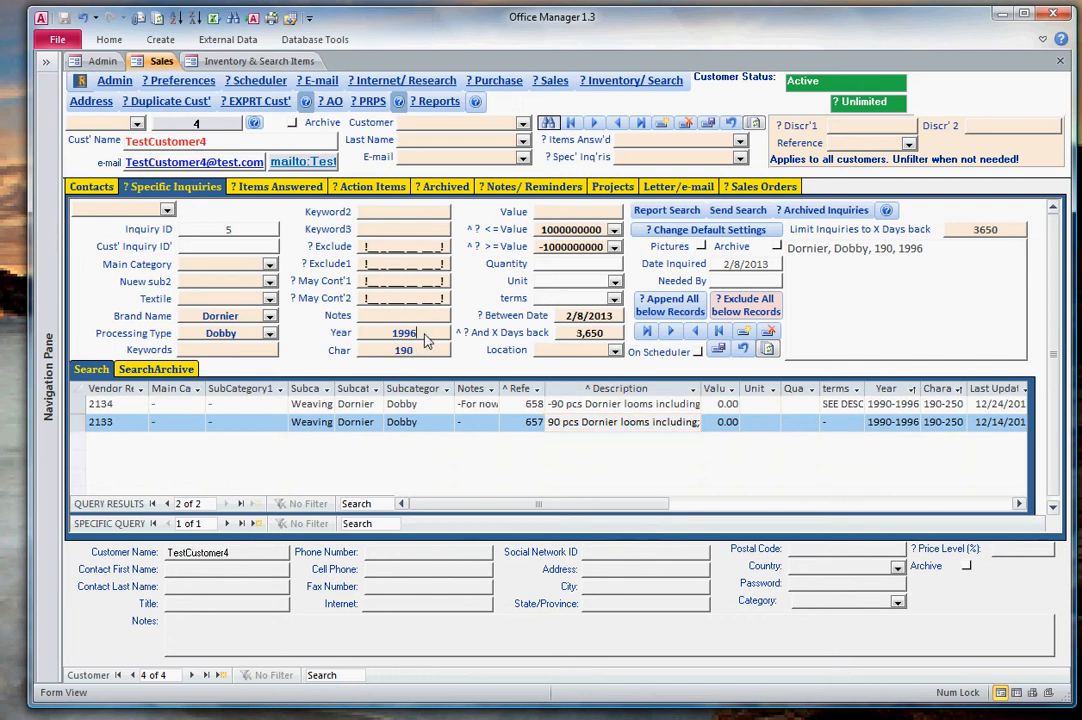
key("BackSpace")
left_click(538, 447)
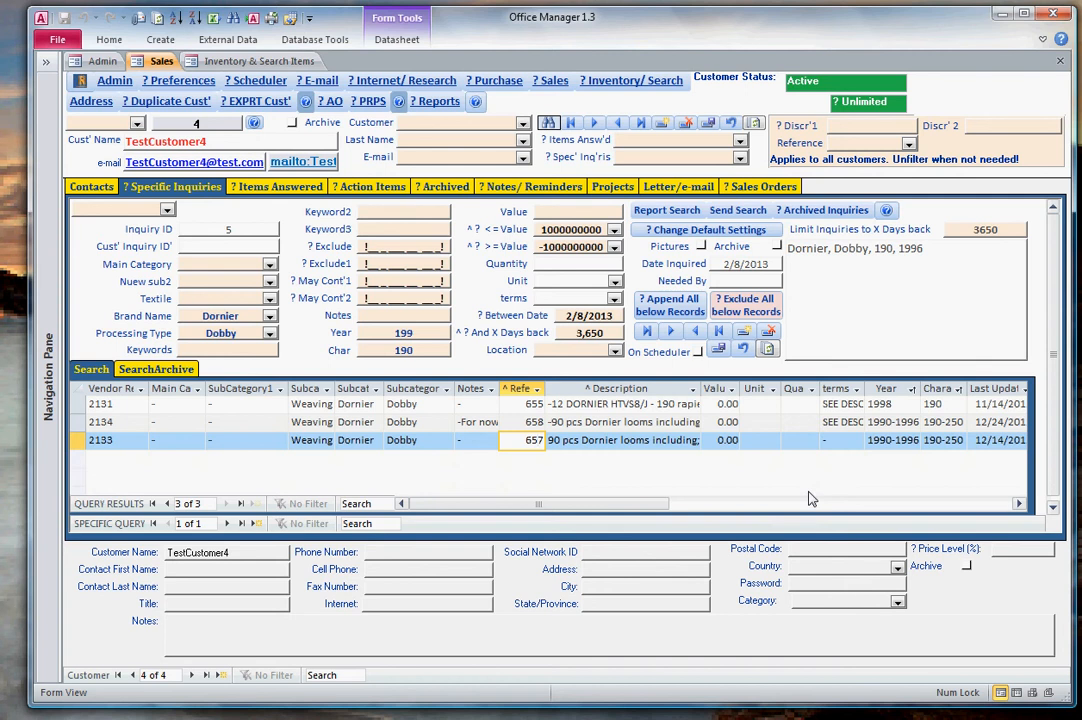
- Shorten the inquiry's year criterion to 19 and refresh the matching items
left_click(435, 339)
key("BackSpace")
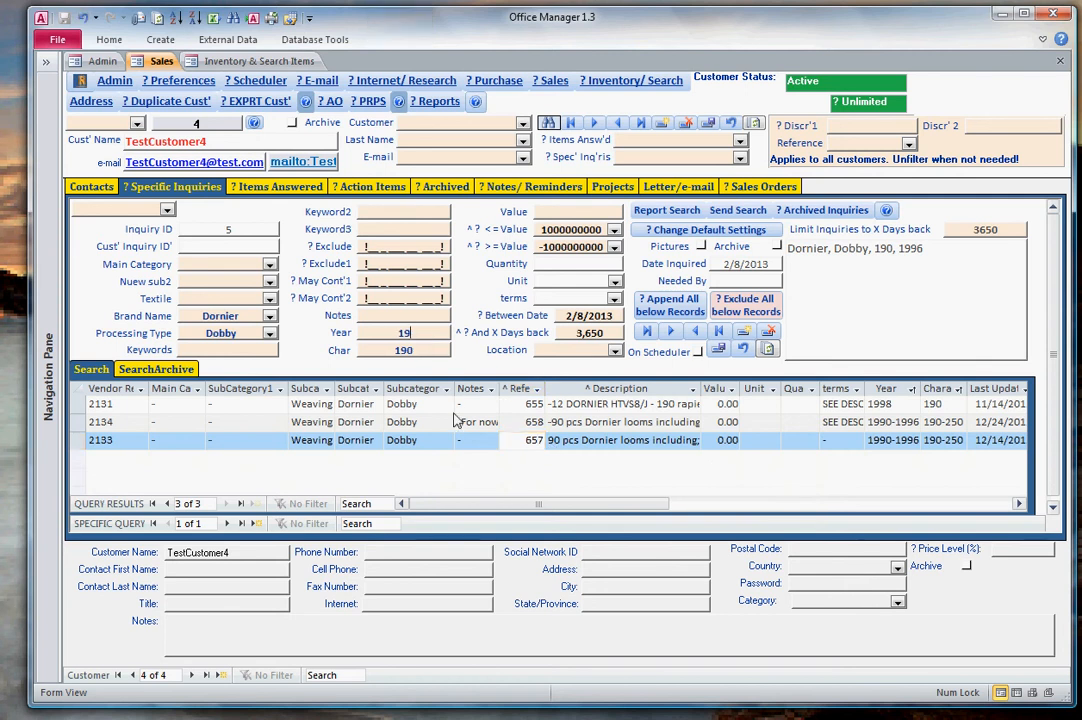
left_click(458, 442)
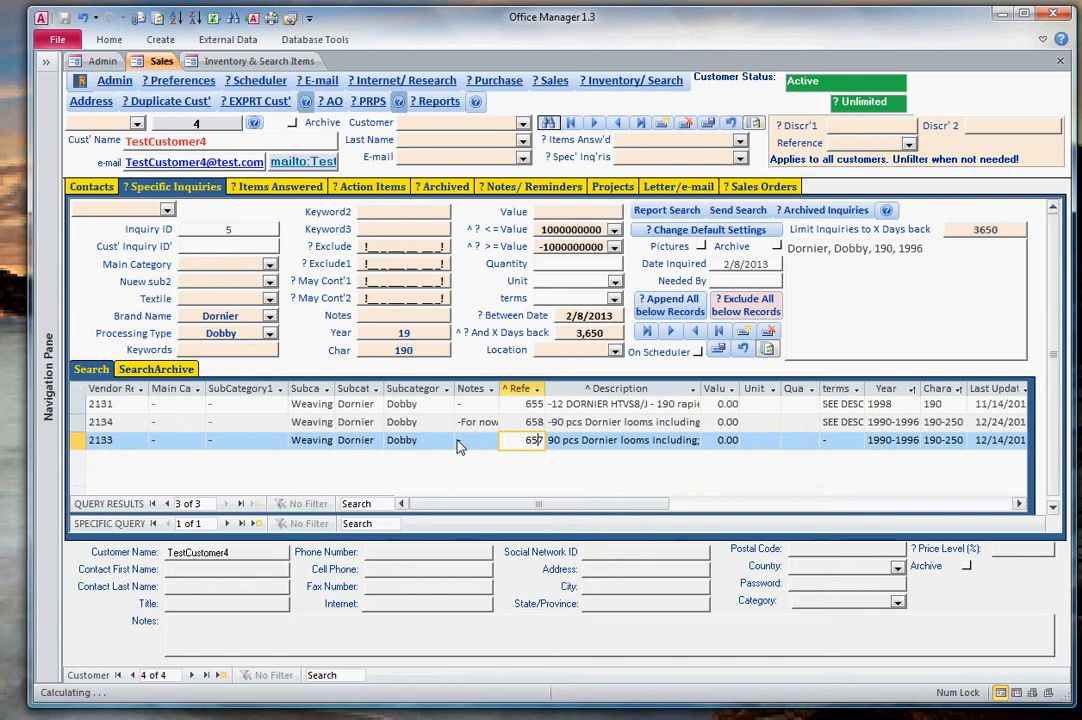
left_click(458, 441)
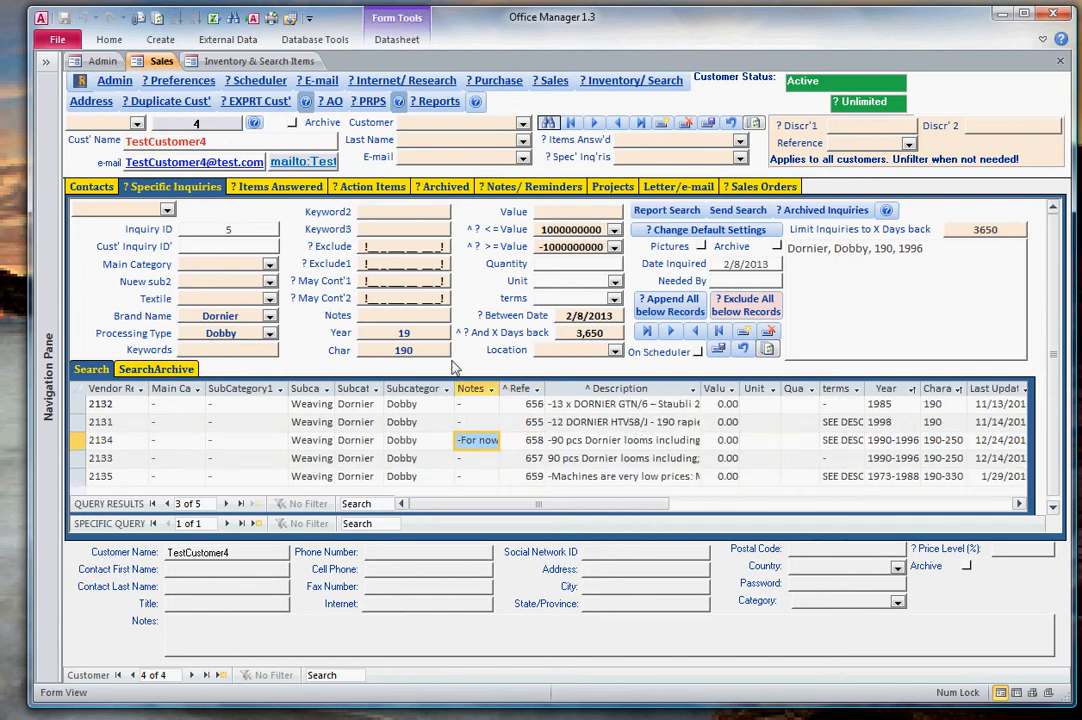
- Narrow the inquiry's year criterion back to 199 and update the search results
left_click(423, 339)
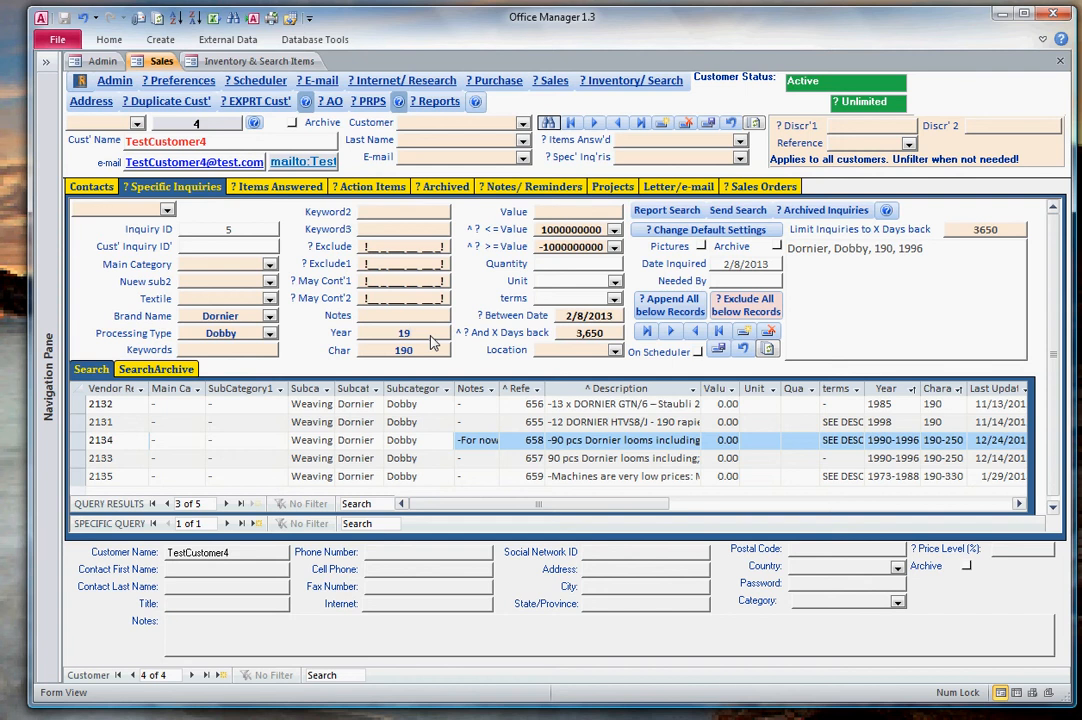
type("9")
left_click(605, 438)
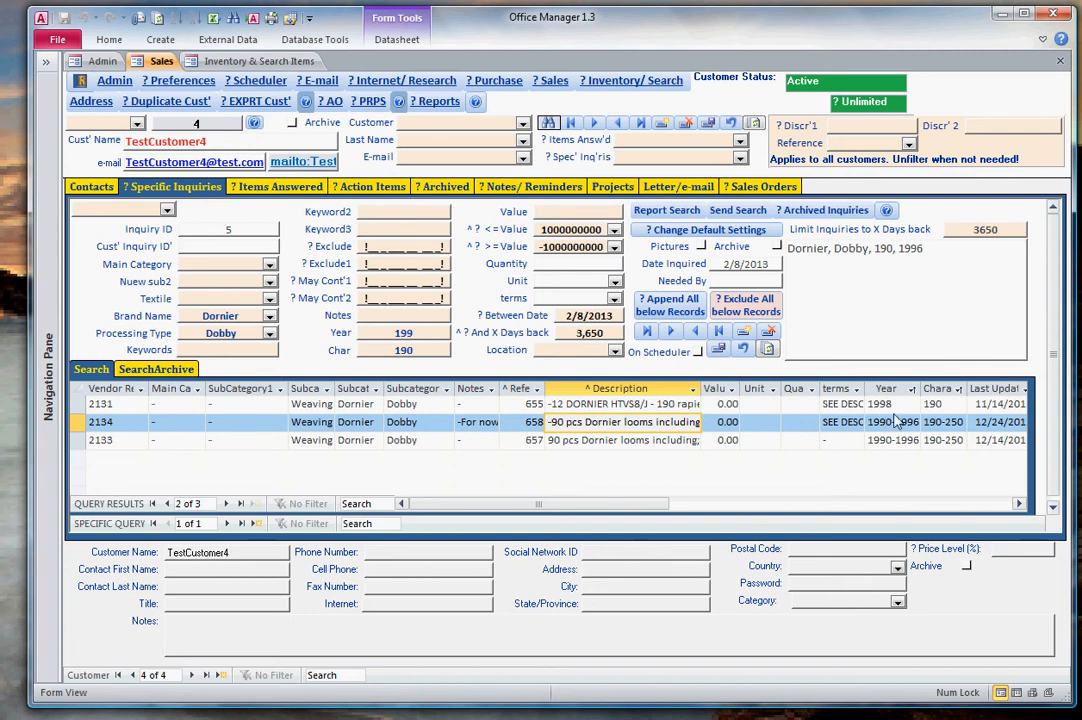
- Check the descriptions of the matching Dornier items and open the detailed listing of vendor reference 2131
left_click(619, 446)
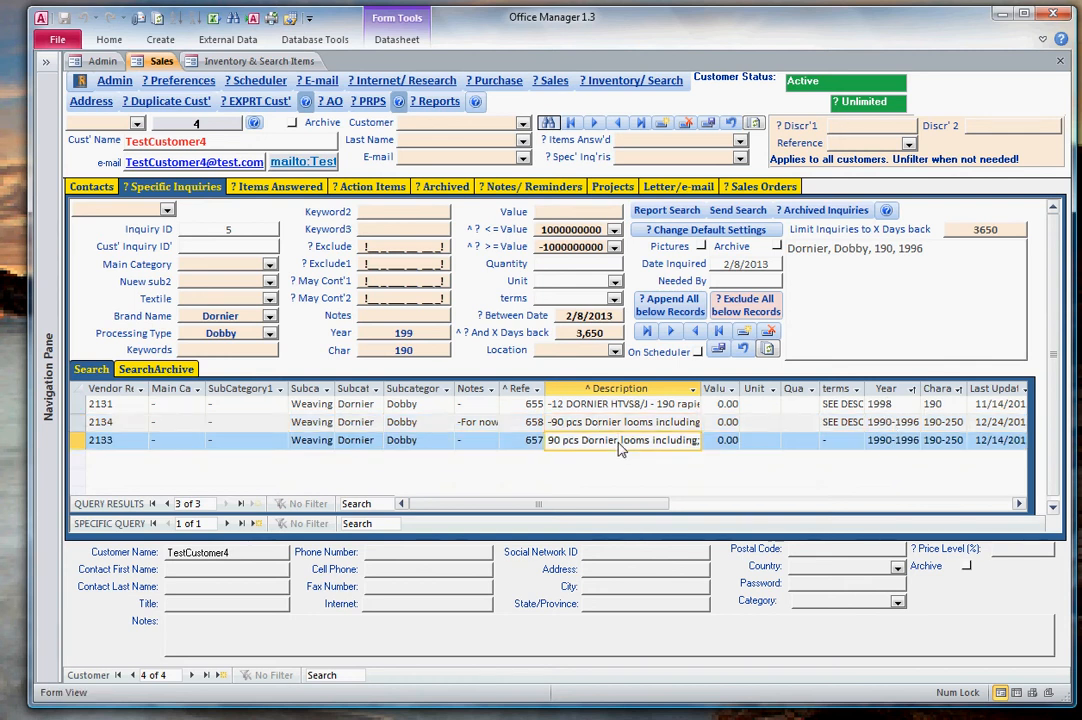
left_click(620, 422)
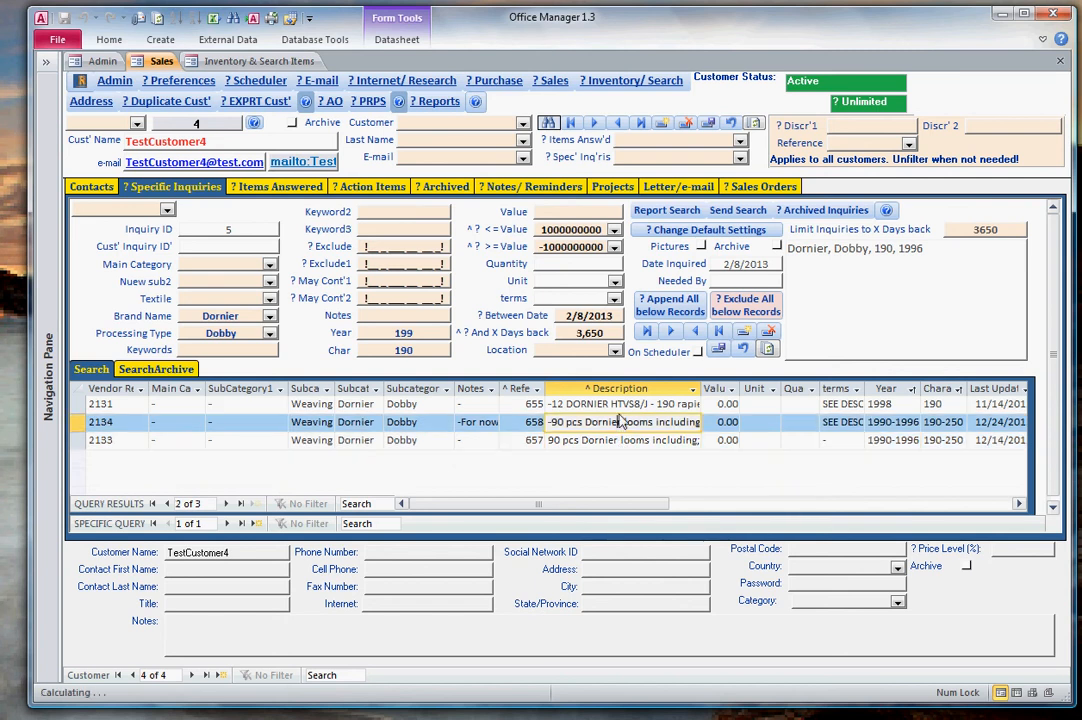
left_click(623, 404)
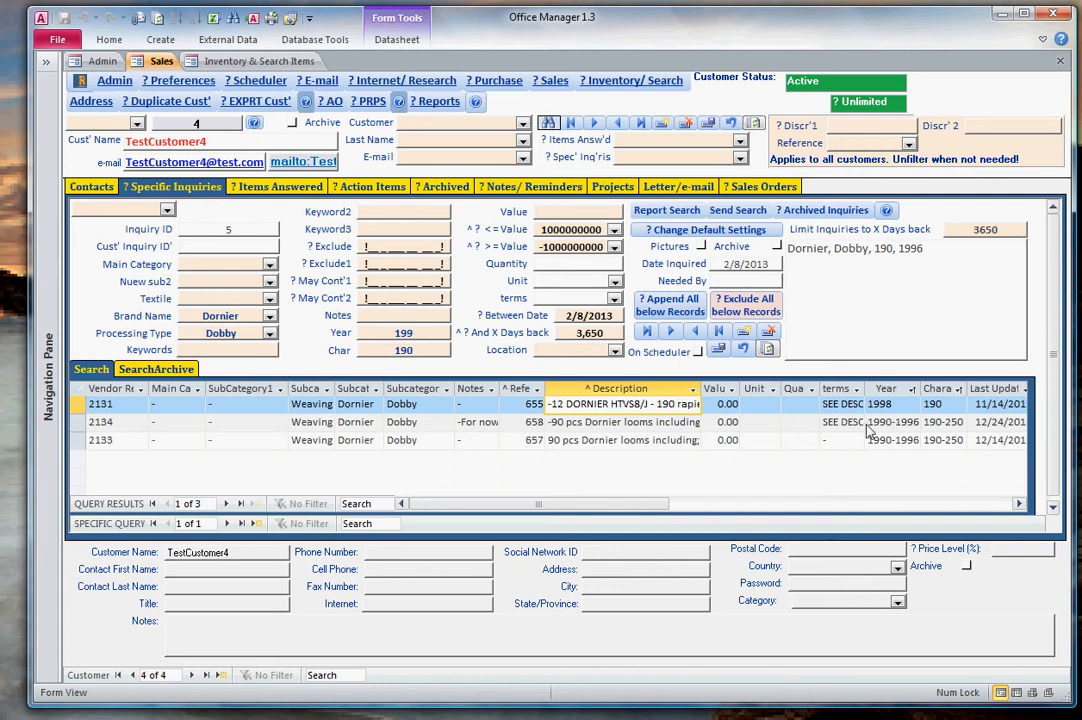
double_click(648, 410)
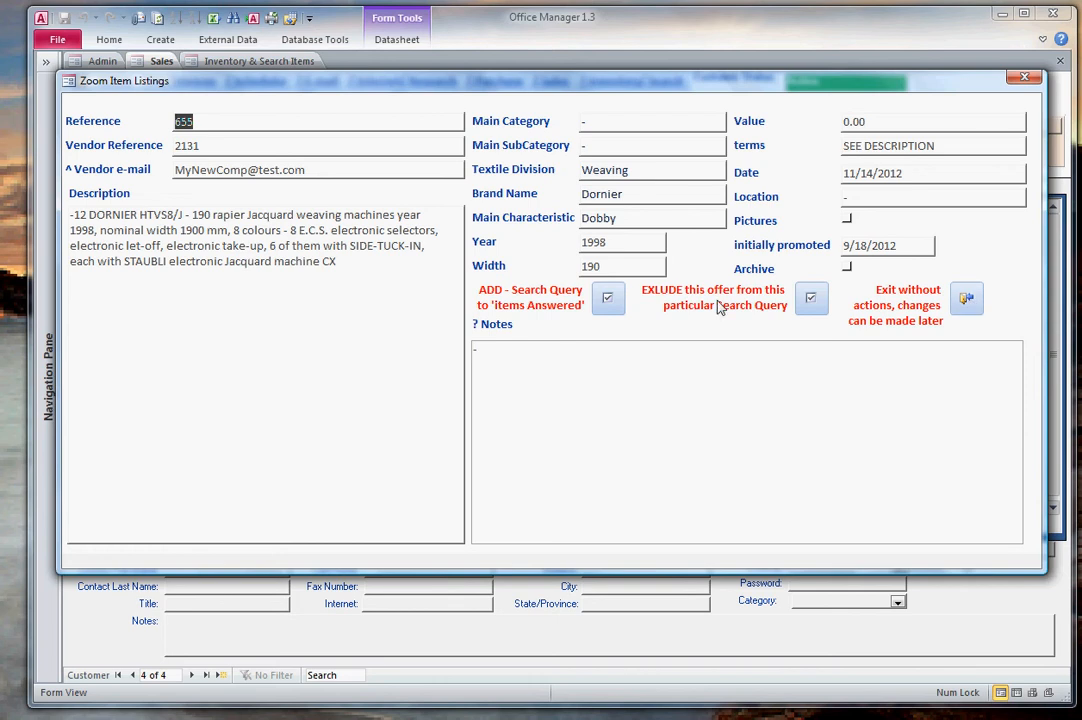
- Exclude the offer with vendor reference 2131 from the Dornier inquiry, confirm the exclusion, and check the customer's answered items
left_click(810, 298)
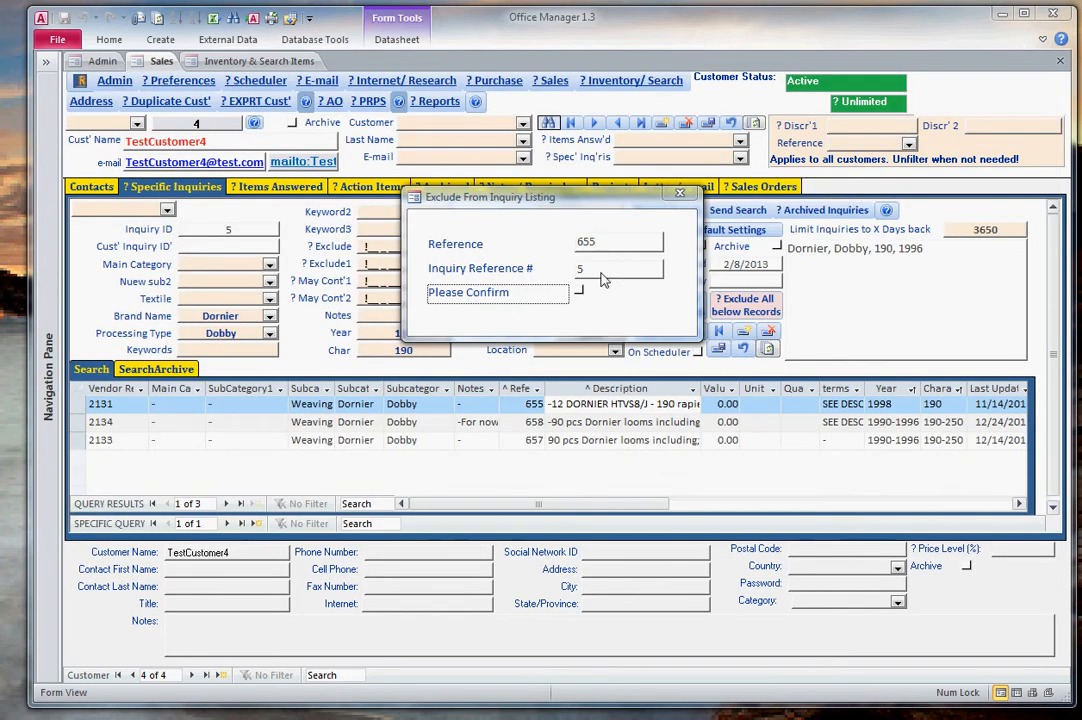
left_click(578, 291)
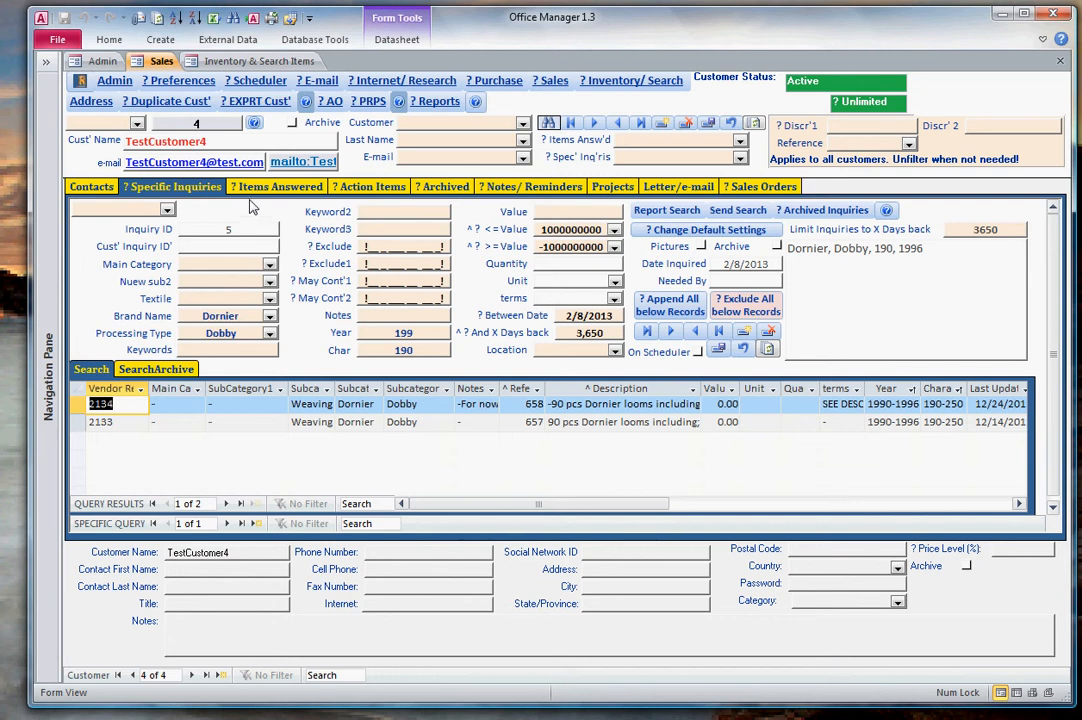
left_click(272, 189)
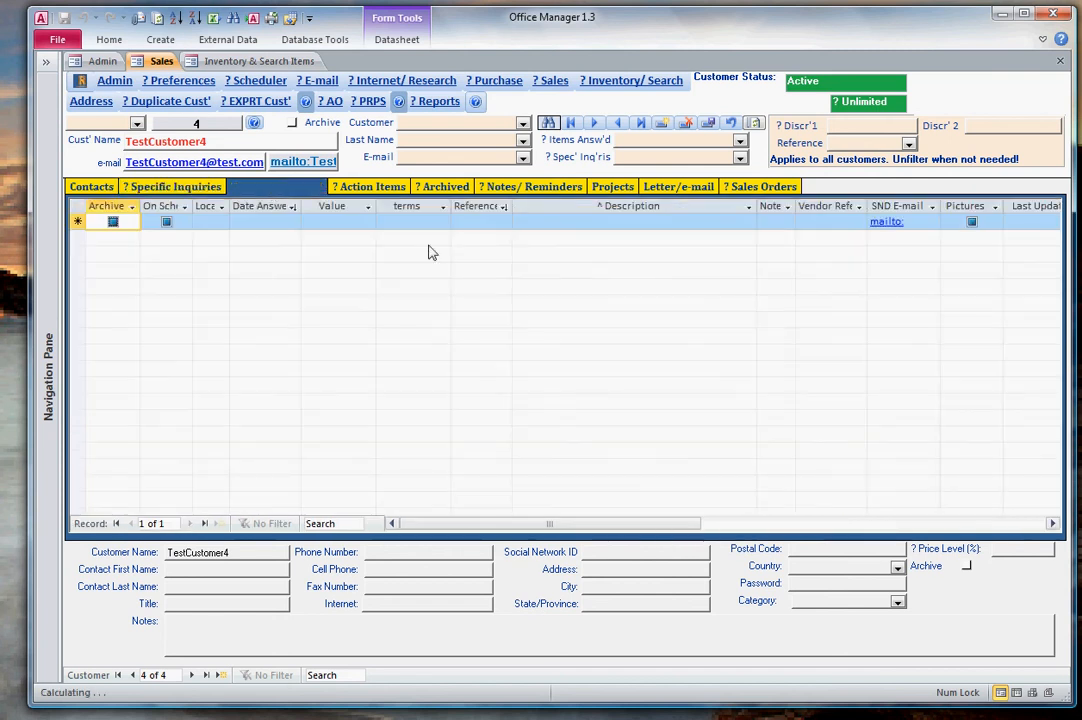
left_click(207, 187)
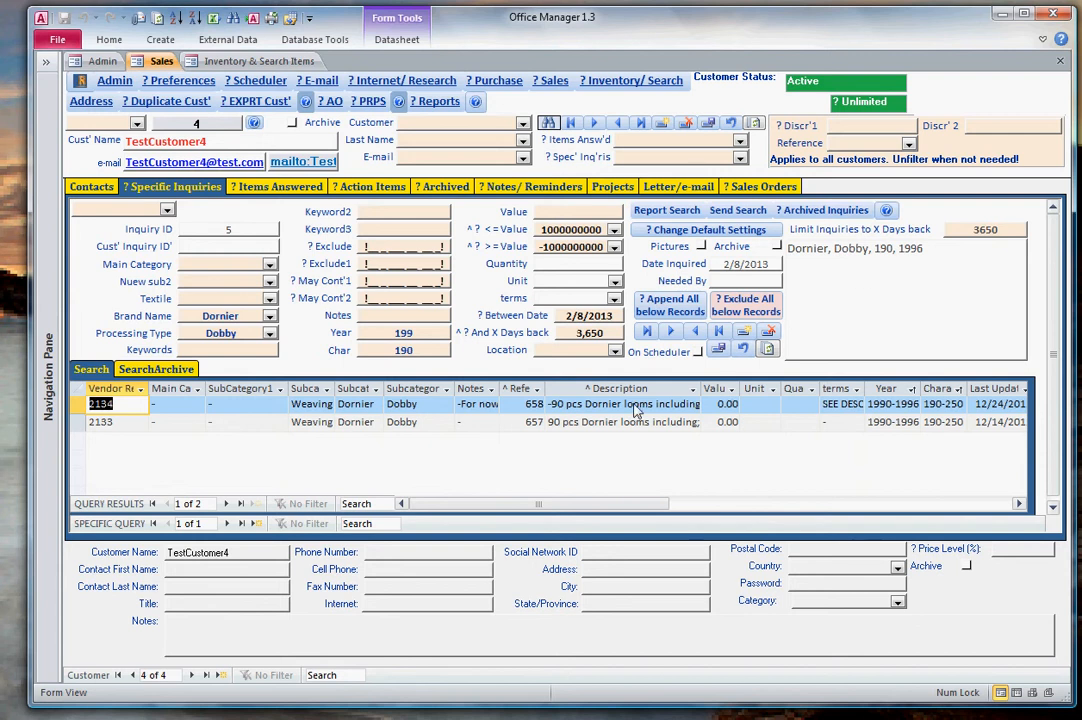
- Copy the customer's e-mail address, generate the search results message, and paste the address as its recipient
right_click(231, 161)
left_click(283, 197)
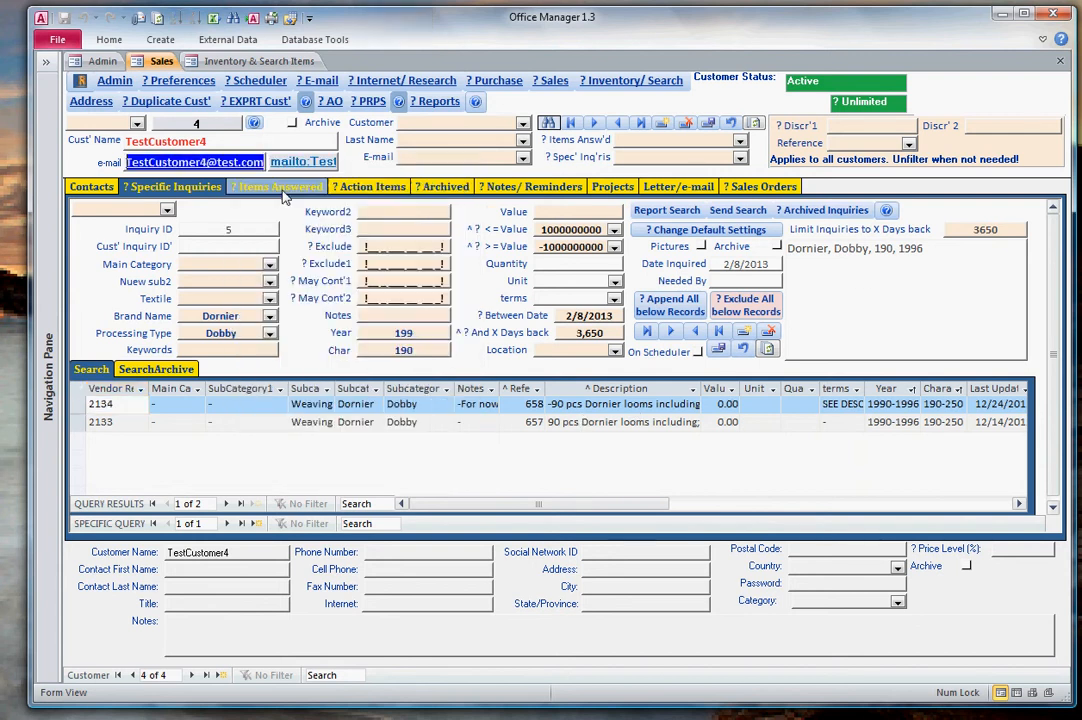
left_click(738, 212)
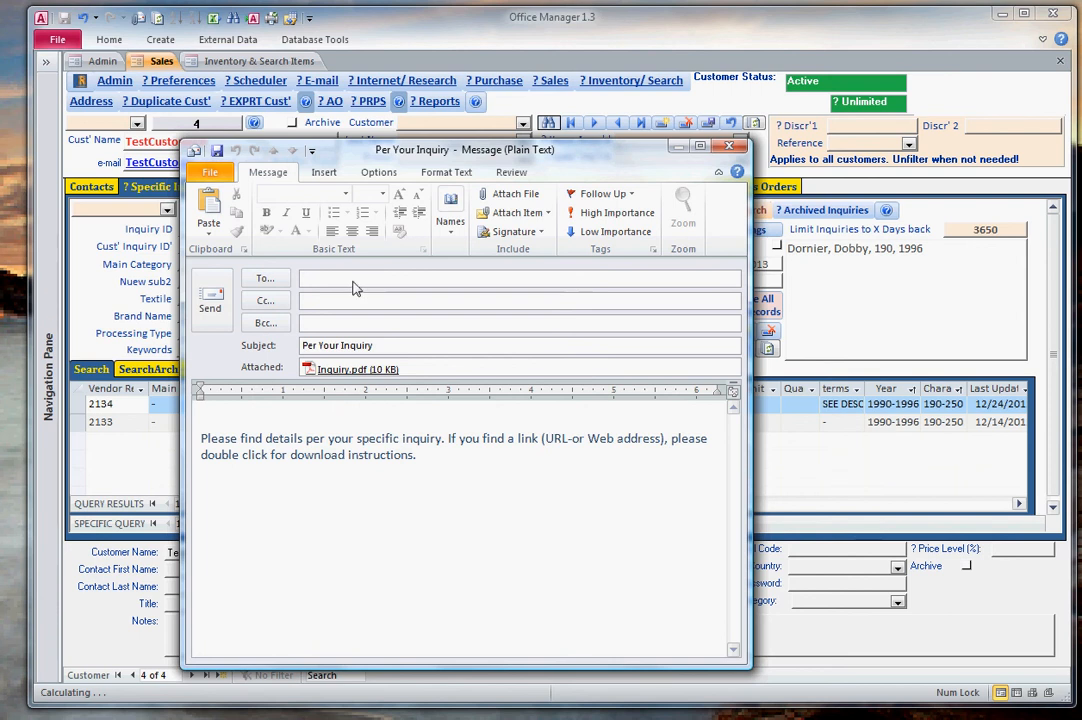
right_click(354, 280)
left_click(395, 331)
- Open the attached Inquiry.pdf, review the listed inventory items and download links, and close the document
left_click(356, 377)
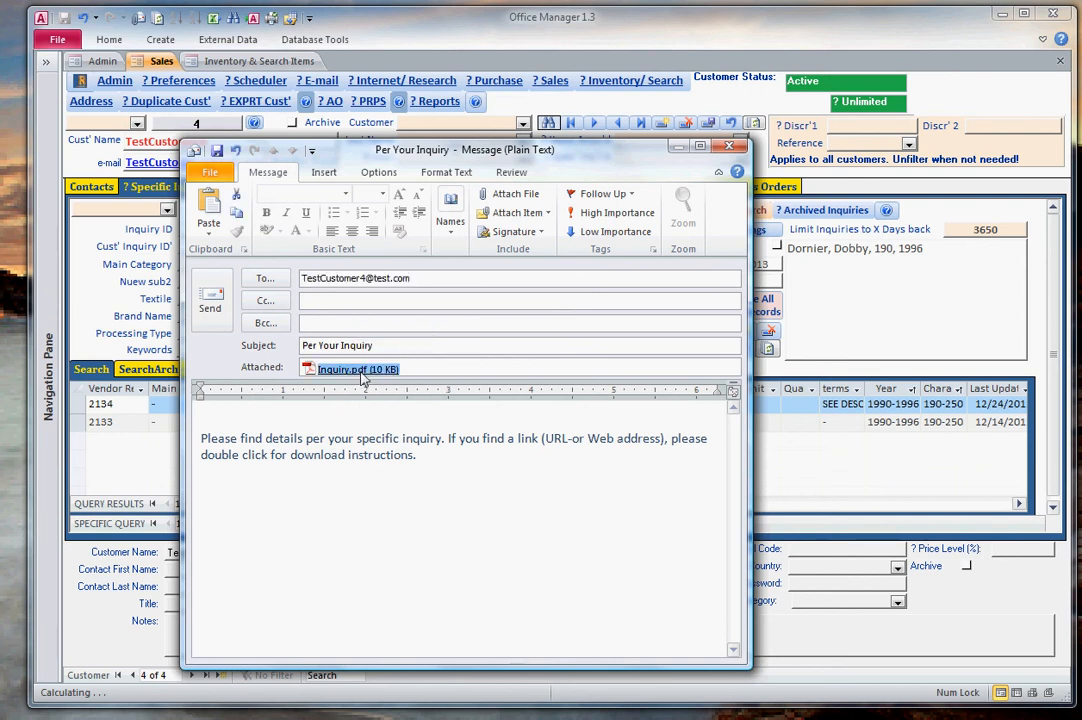
double_click(363, 377)
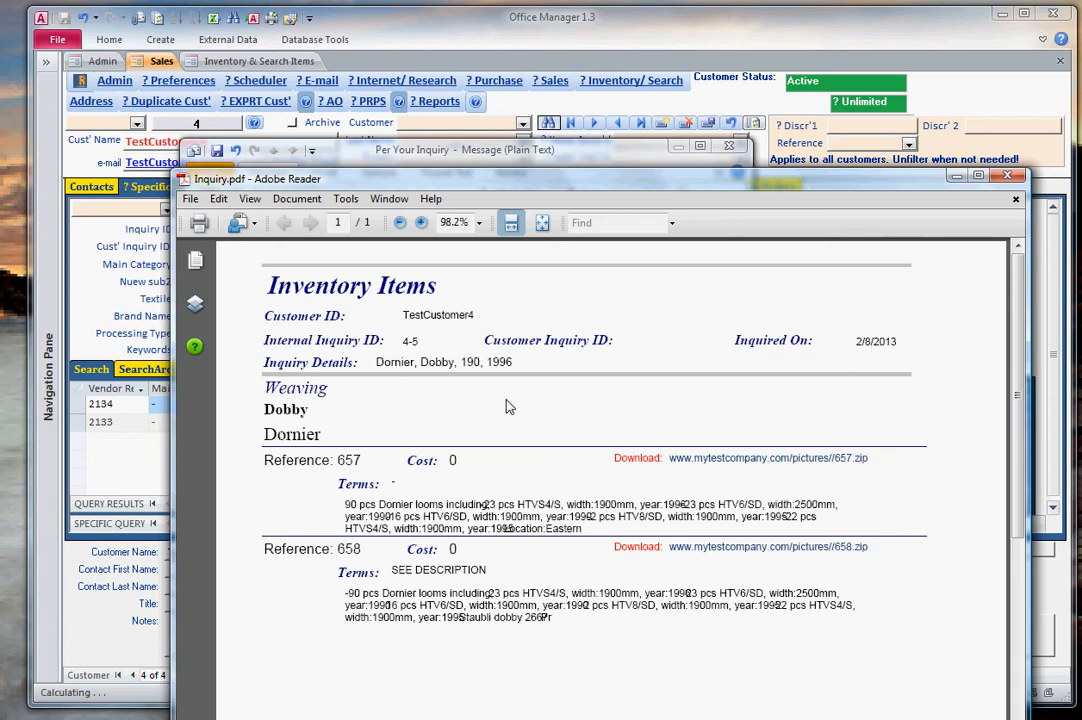
scroll(508, 406, "down", 1)
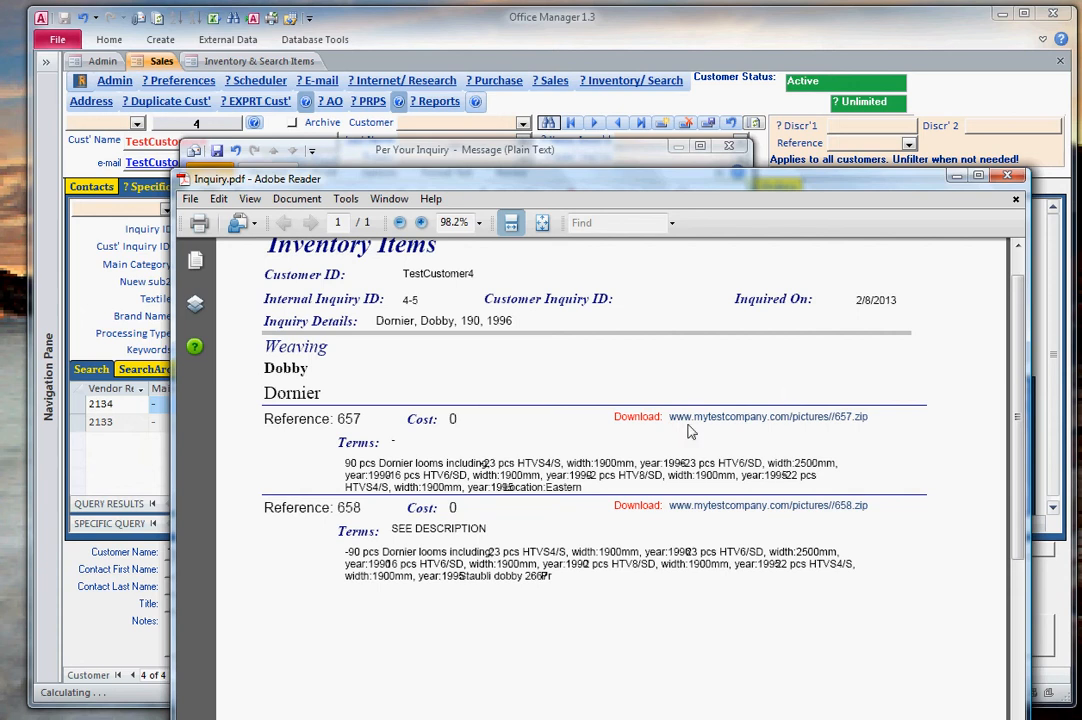
left_click(1008, 180)
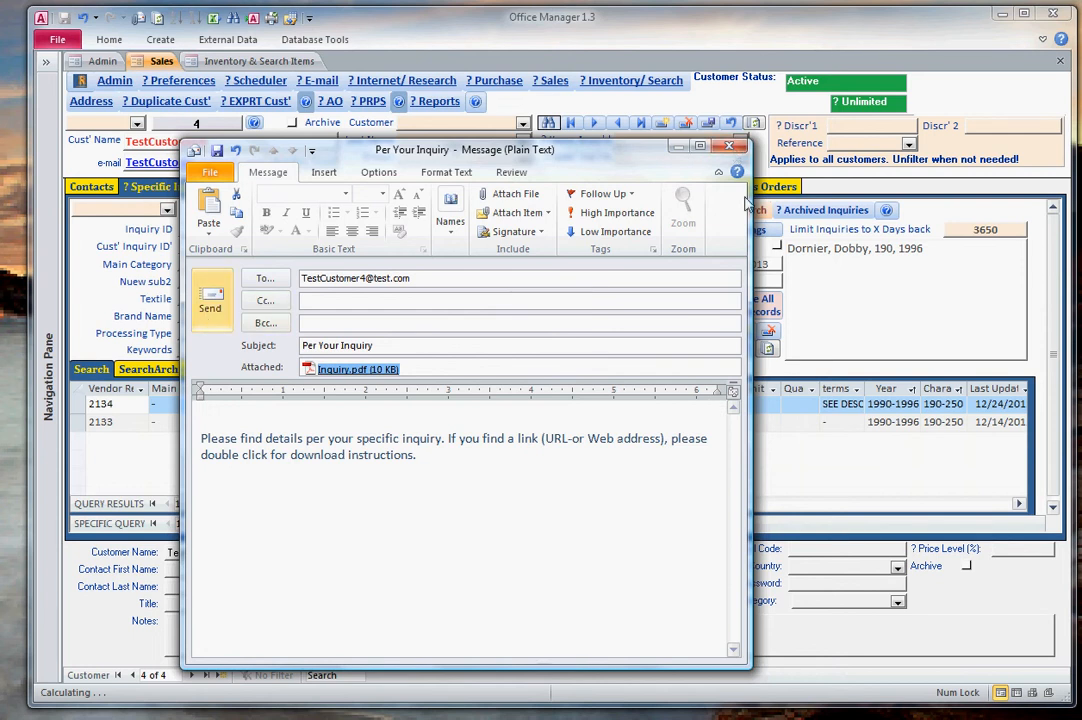
- Close the inquiry message without saving changes and check which items are recorded as answered for the customer
left_click(731, 149)
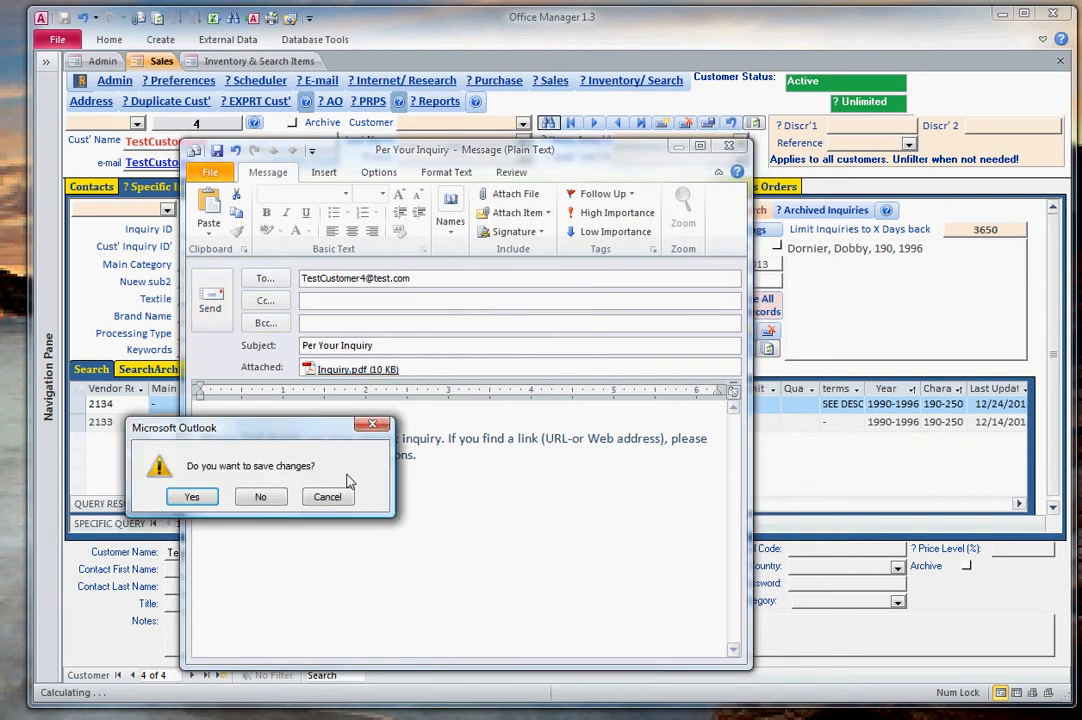
left_click(262, 497)
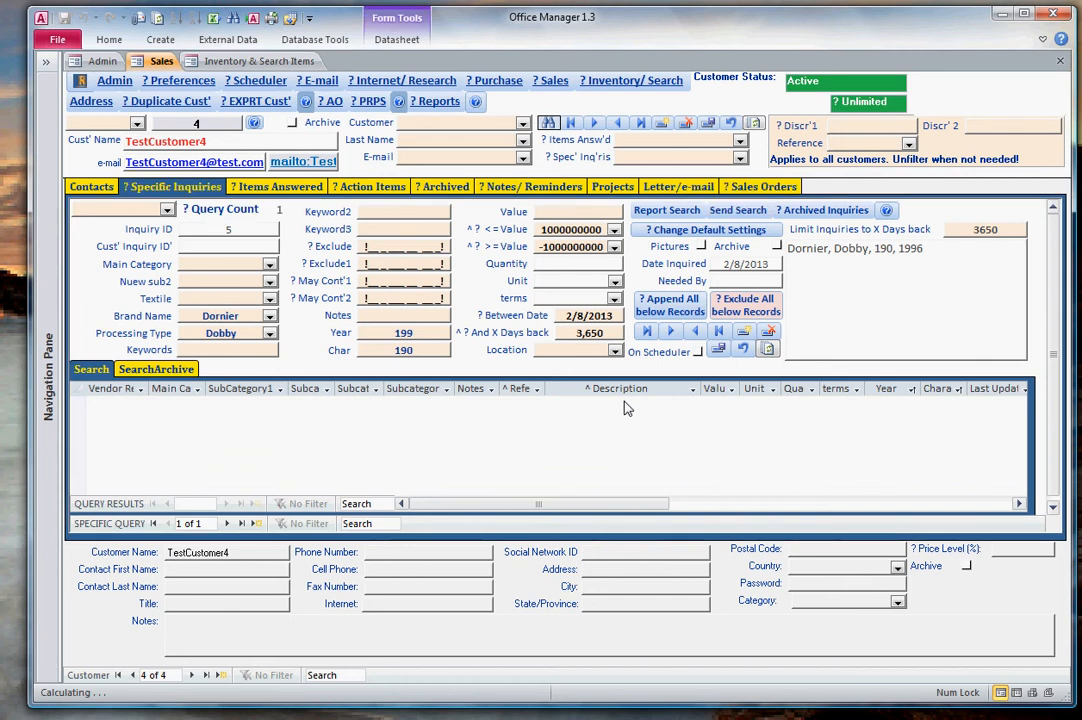
left_click(282, 187)
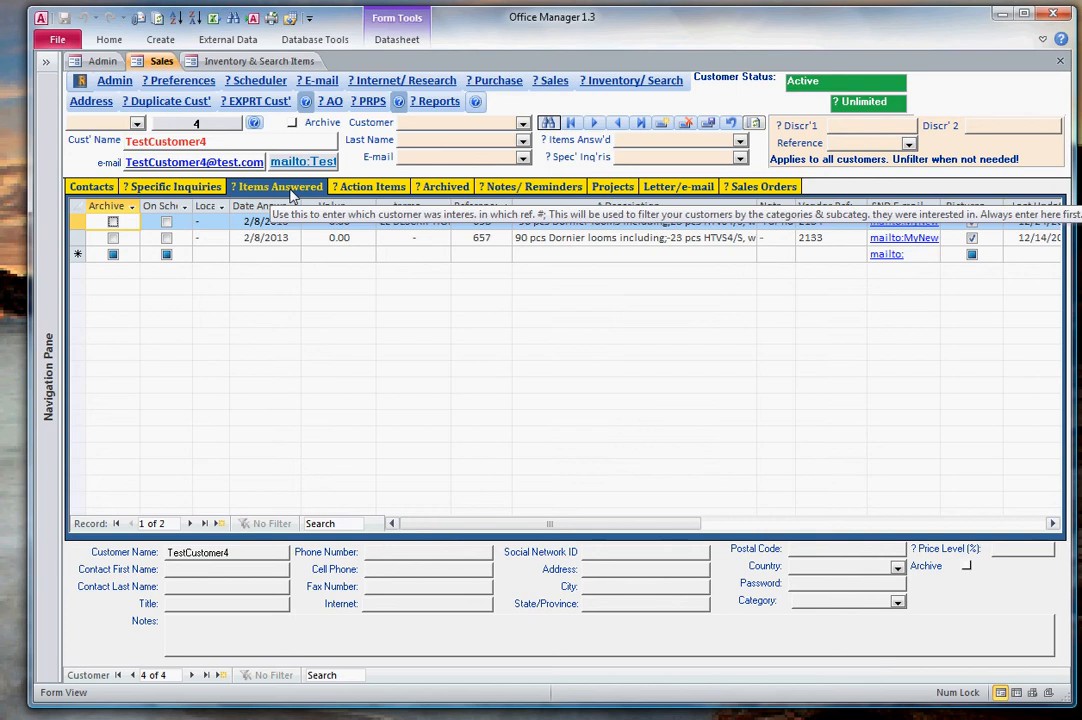
left_click(180, 187)
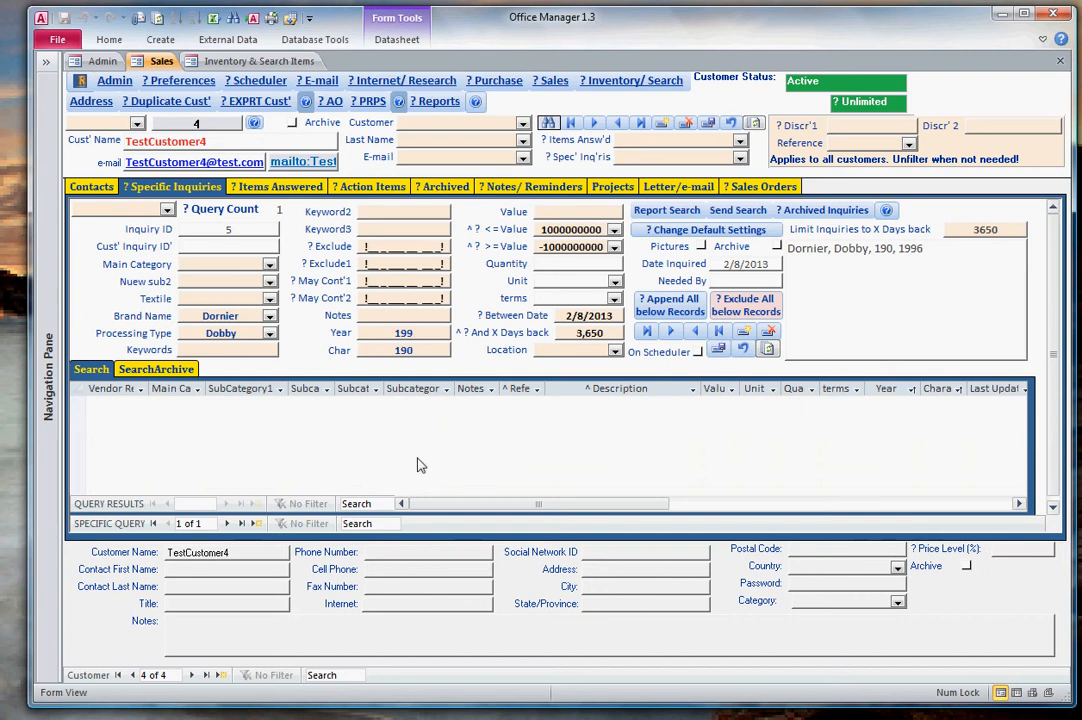
- Add a new specific inquiry with brand name Picanol and processing type Jacquard
left_click(671, 331)
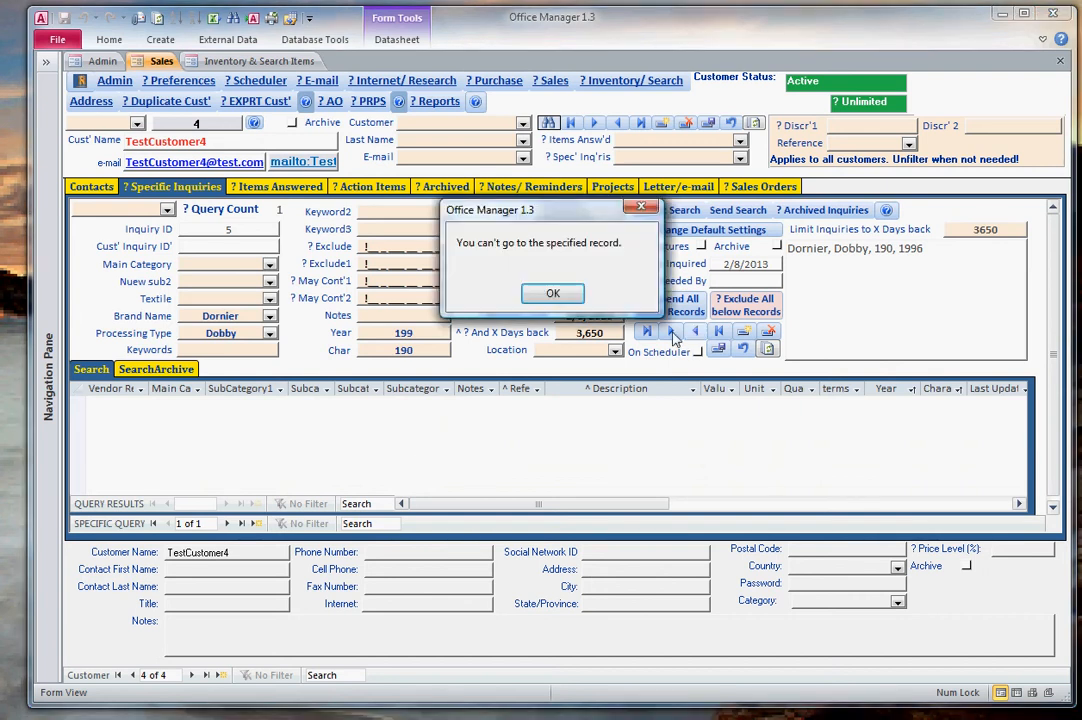
key("Return")
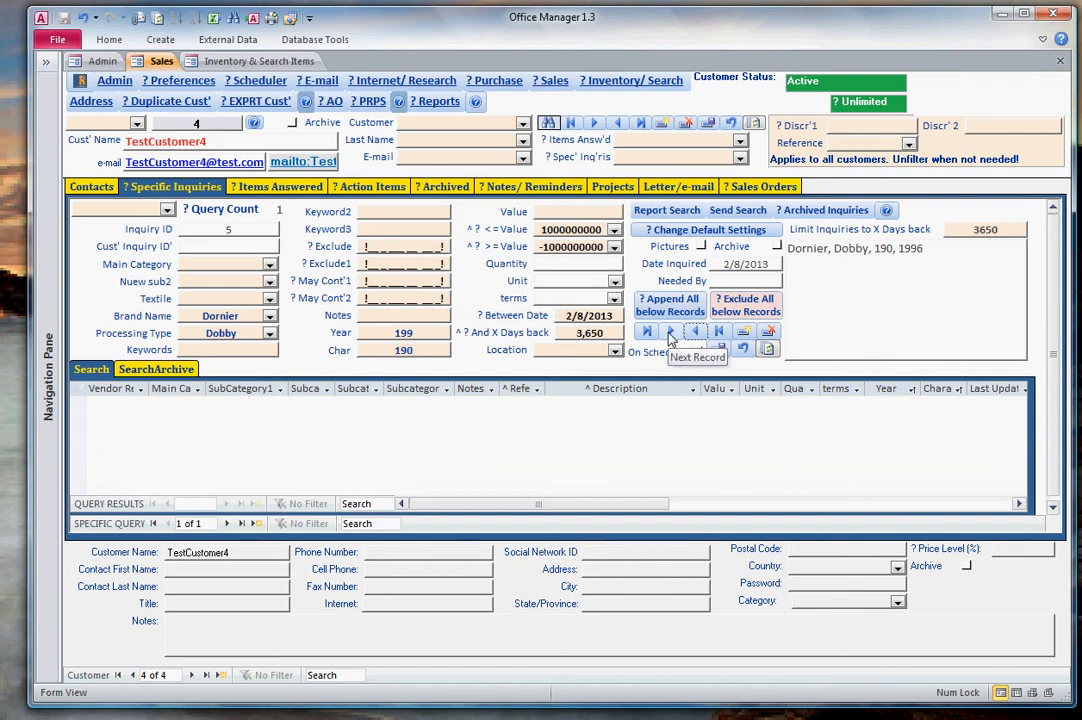
left_click(745, 340)
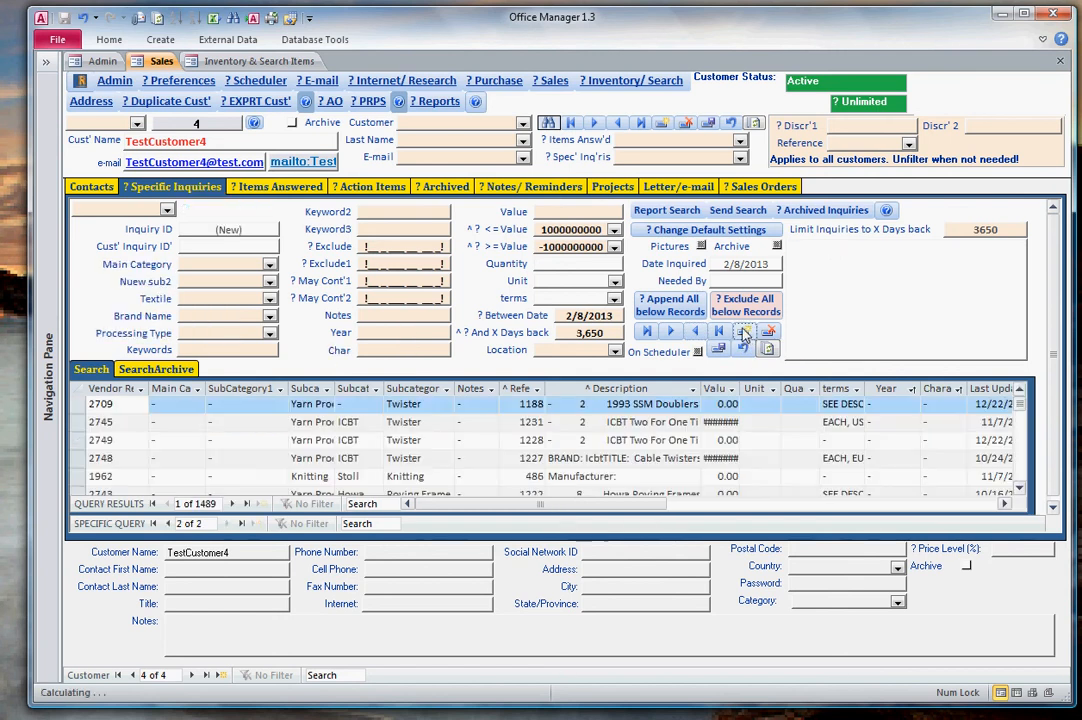
left_click(238, 318)
type("picanol")
key("Tab")
type("j")
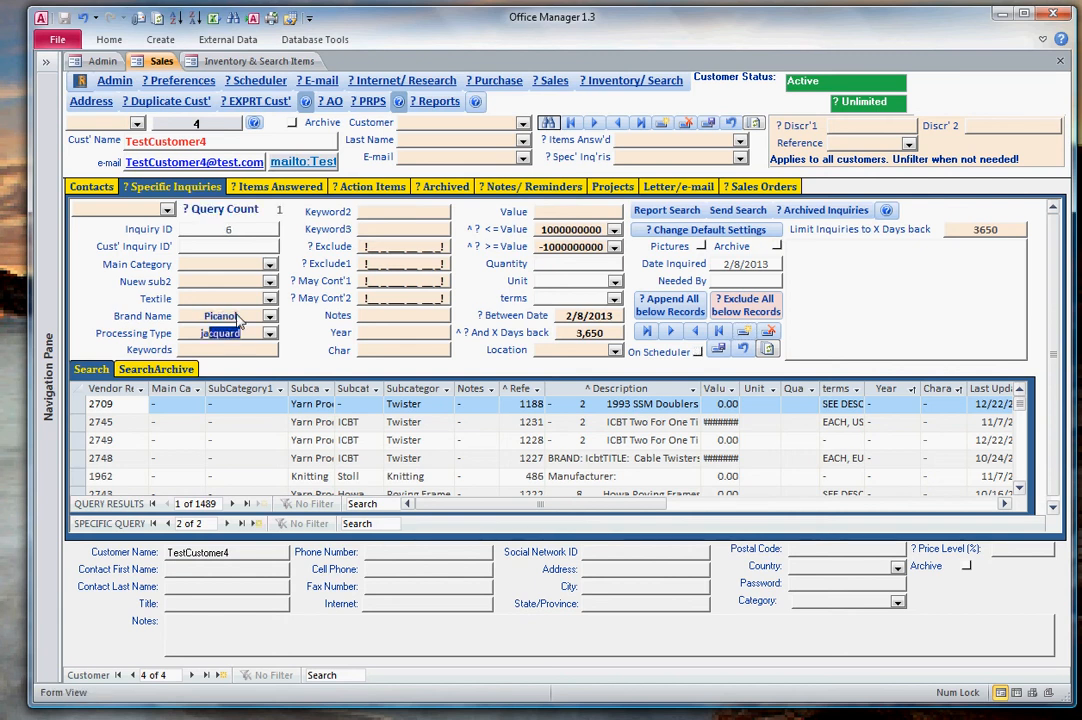
key("Tab")
- Enter "Picanol, Jacquaard" as the new inquiry's details and refresh the matching items
left_click(870, 281)
type("Pi")
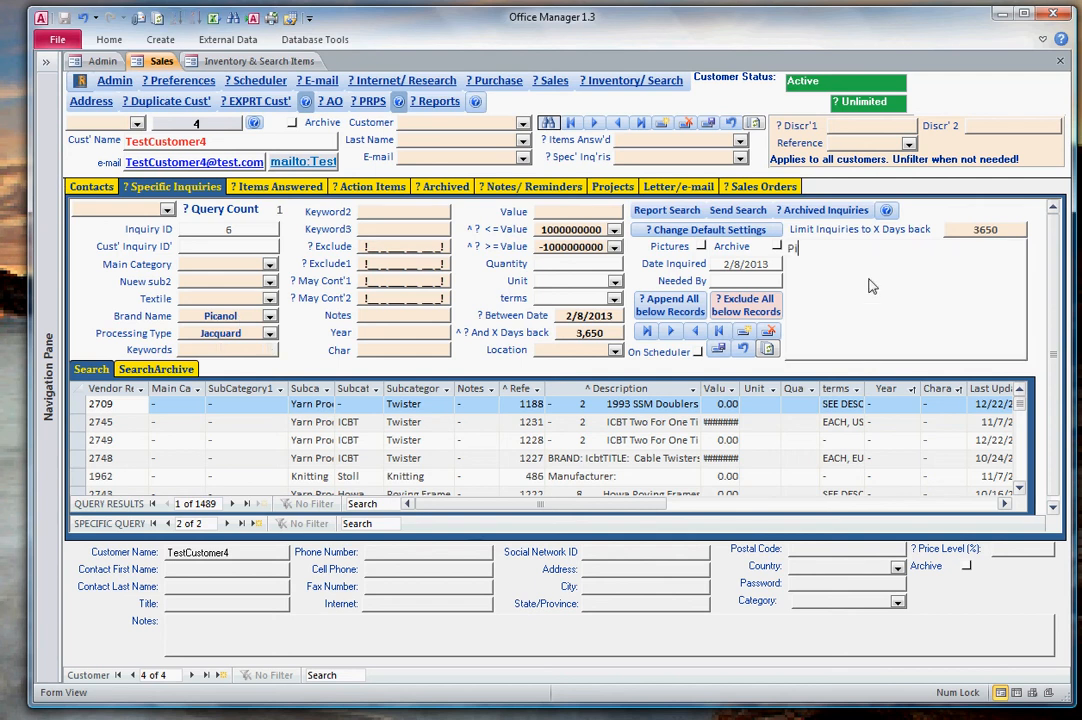
type("canol, Jacquaard")
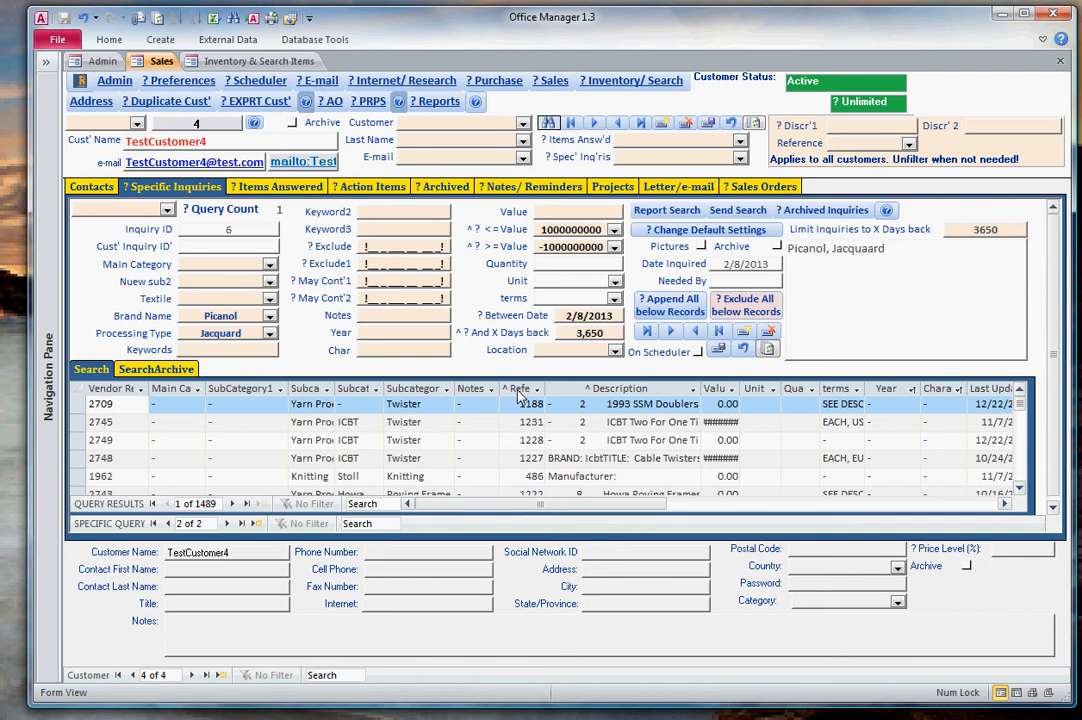
left_click(528, 427)
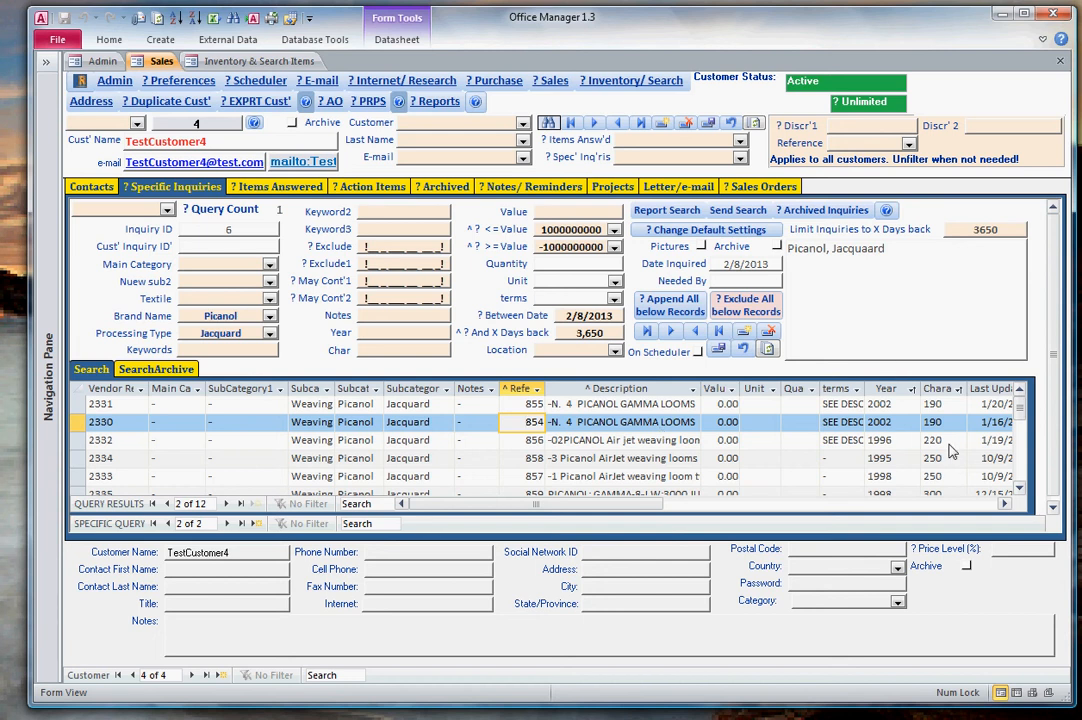
- Add "220 cm" to the inquiry details, set the Char criterion to 220, and refresh the search results
left_click(910, 262)
type(", ")
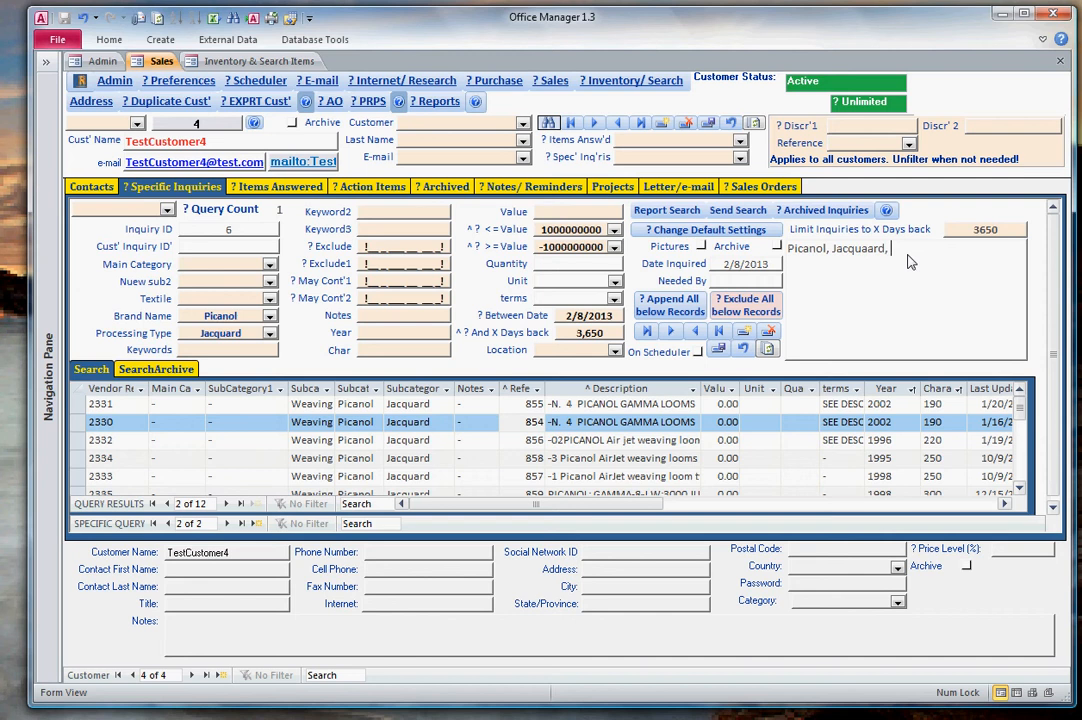
type("220 cm")
left_click(413, 352)
type("220")
left_click(422, 428)
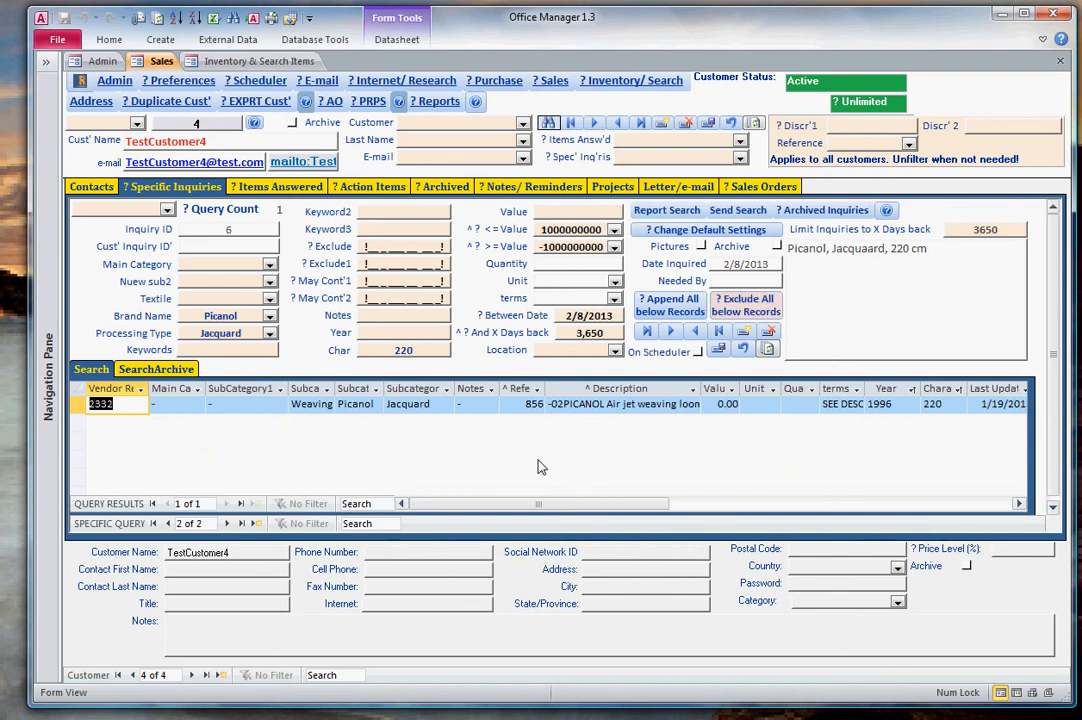
- Append all records matching the Picanol inquiry to Items Answered and check the customer's answered items
left_click(673, 313)
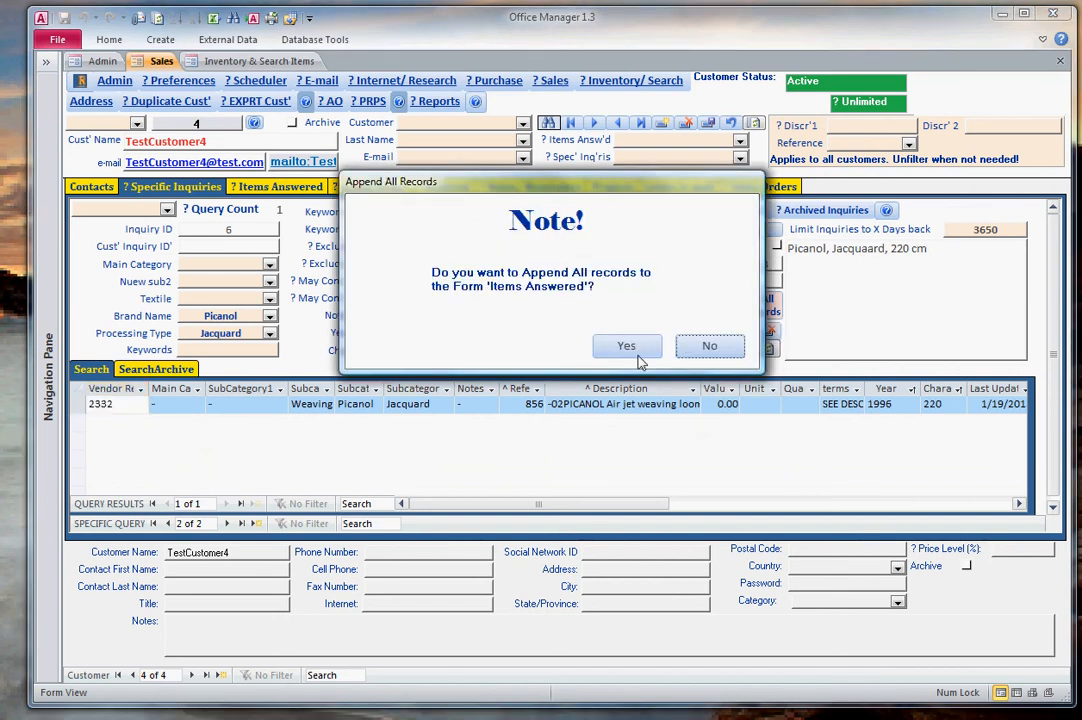
left_click(640, 355)
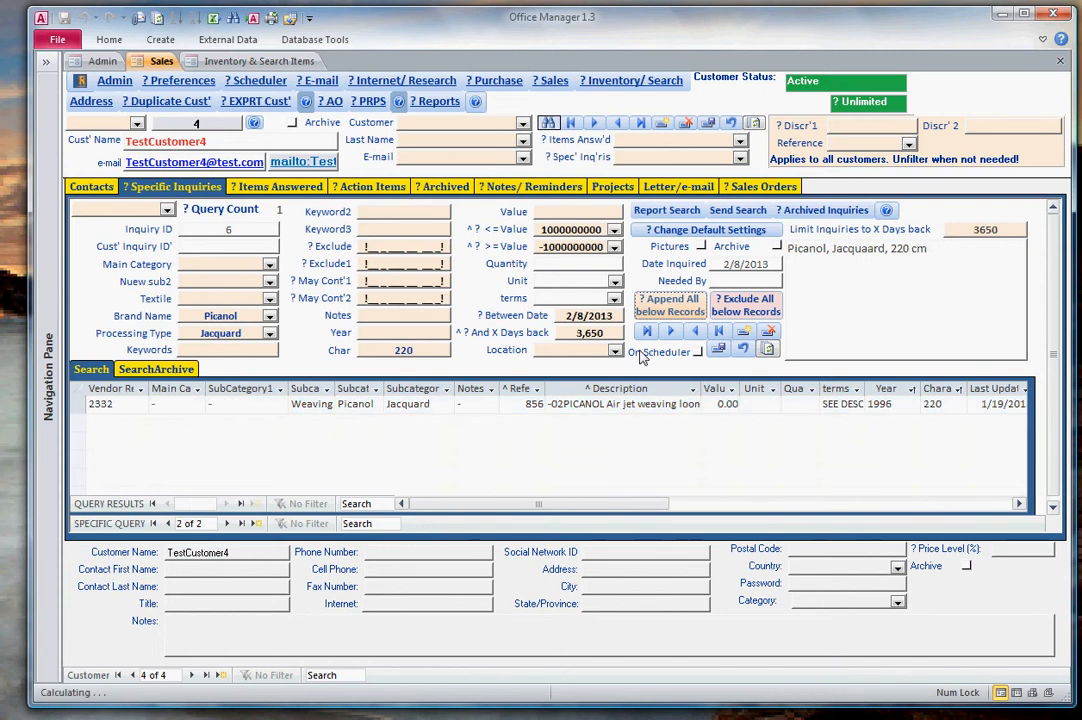
left_click(287, 190)
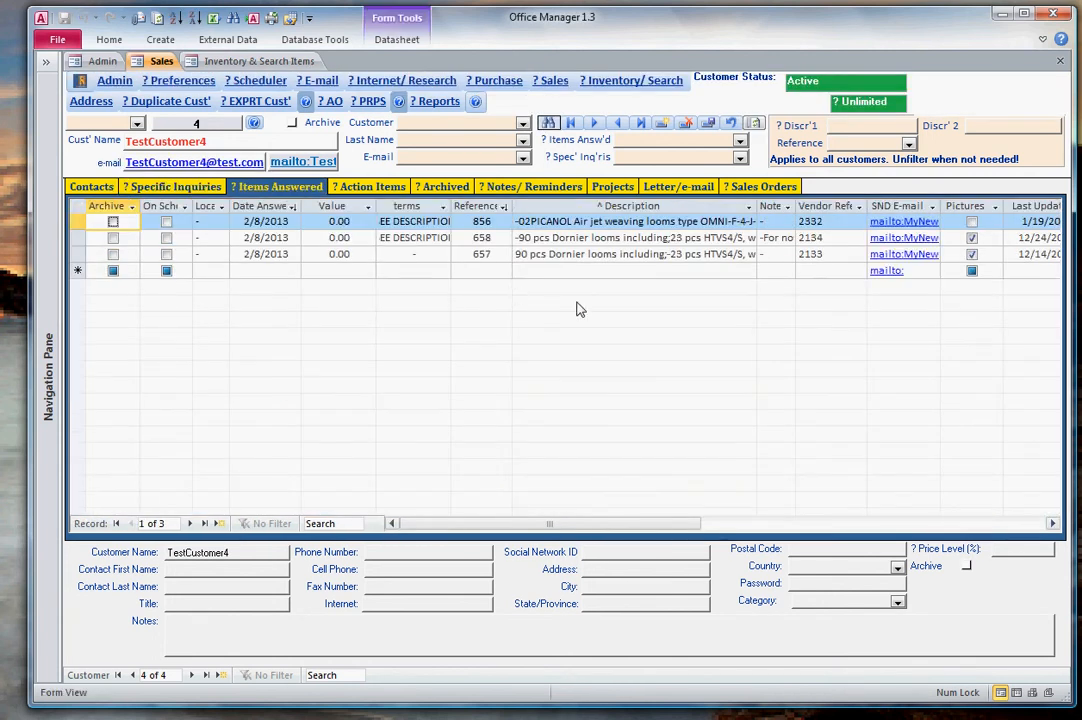
left_click(205, 189)
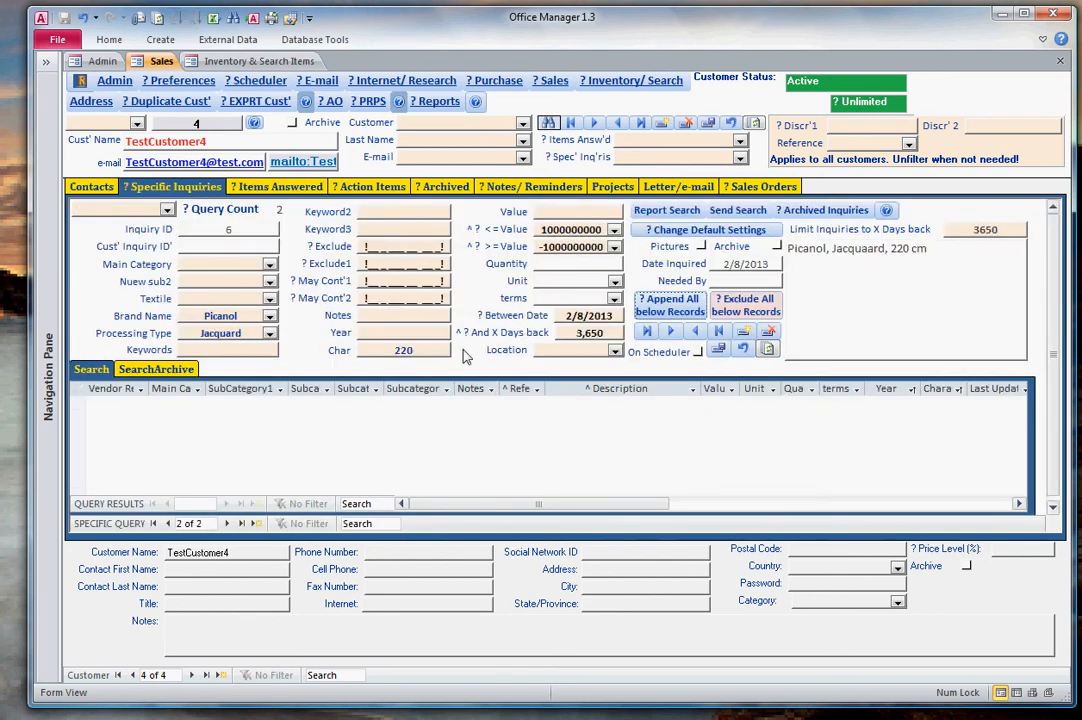
- Clear the Char criterion of the Picanol inquiry and refresh the matching items
left_click(349, 351)
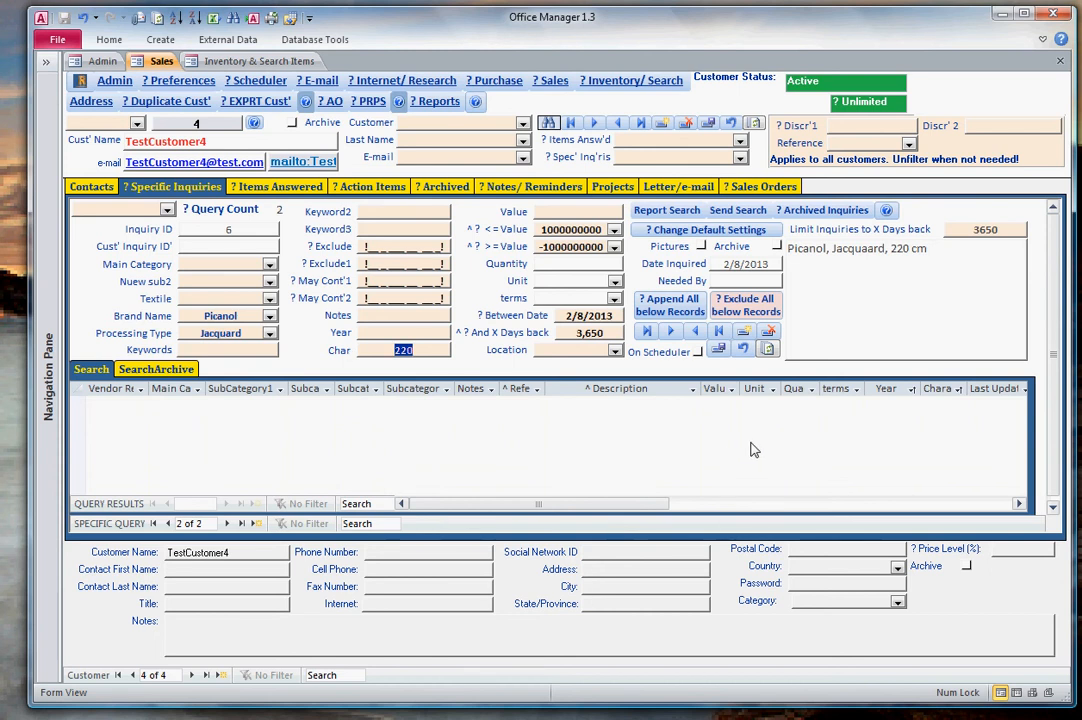
key("Delete")
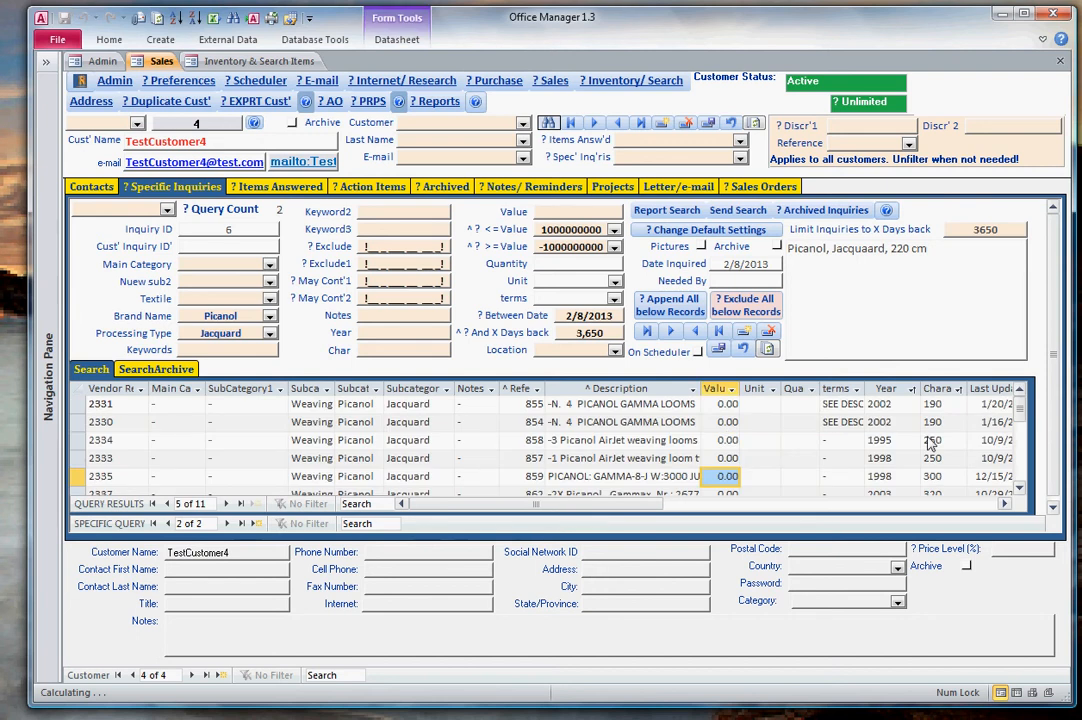
left_click(638, 424)
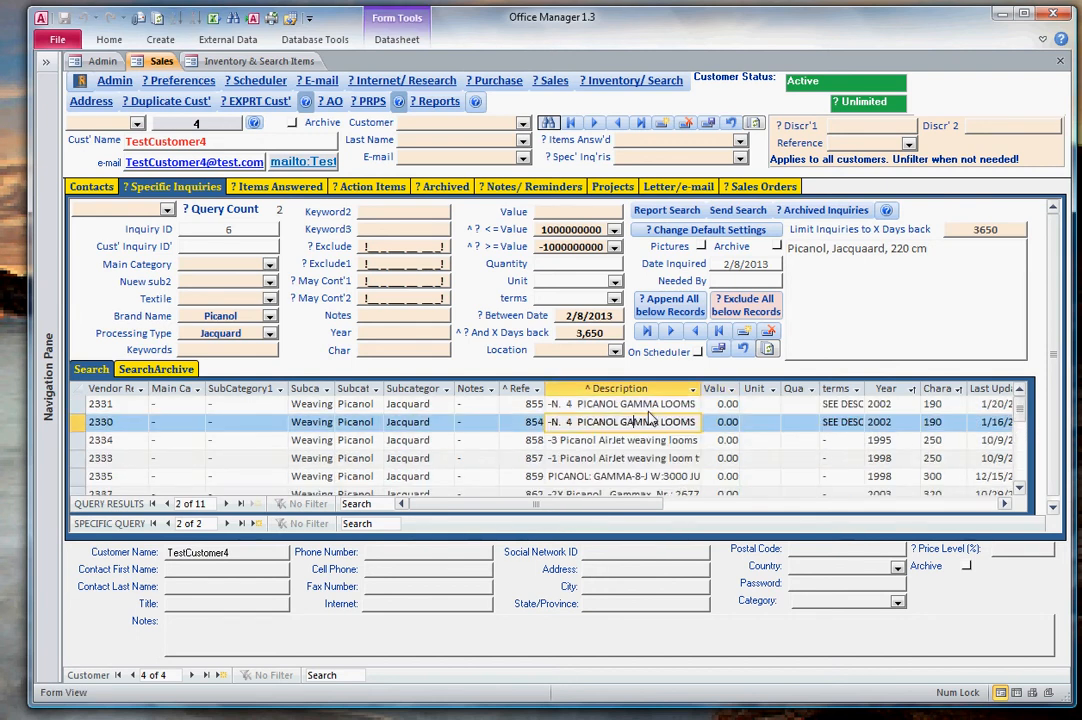
- Exclude all listed Picanol records from this inquiry, review the answered items, and return to the specific inquiries
left_click(745, 304)
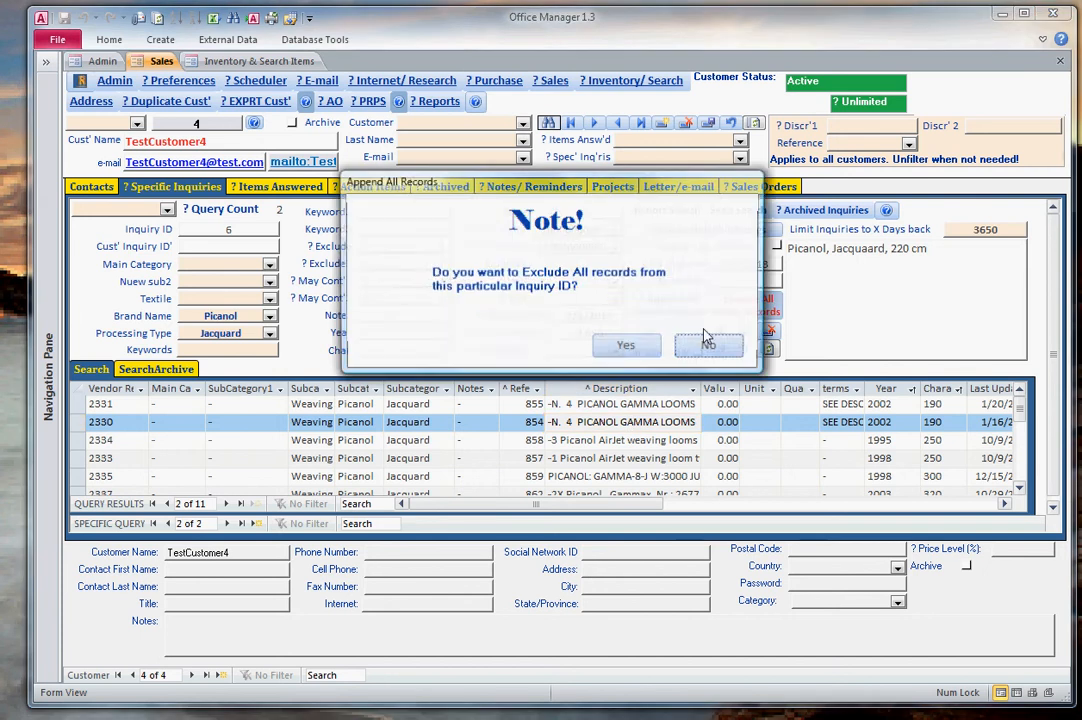
left_click(646, 348)
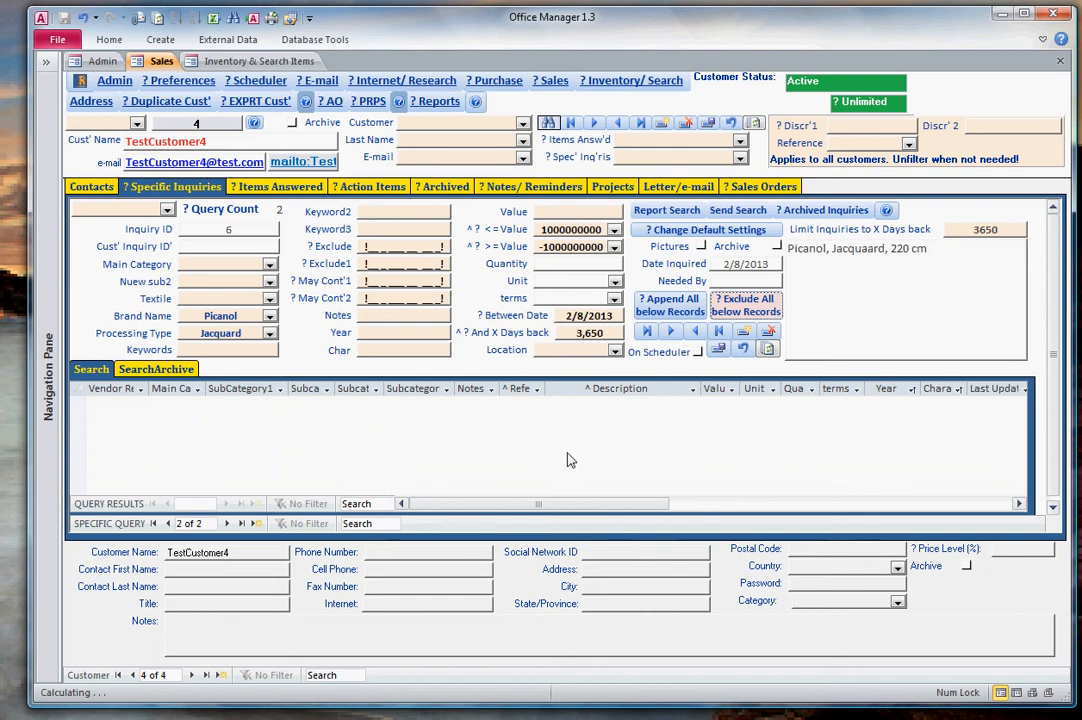
left_click(272, 186)
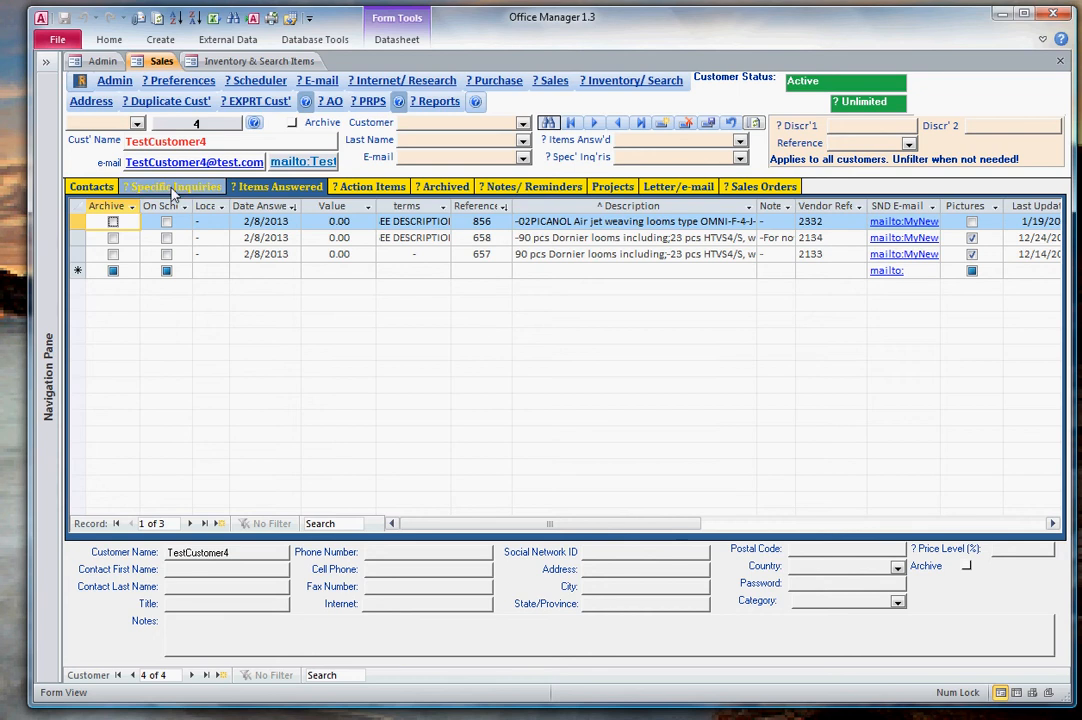
mouse_move(175, 193)
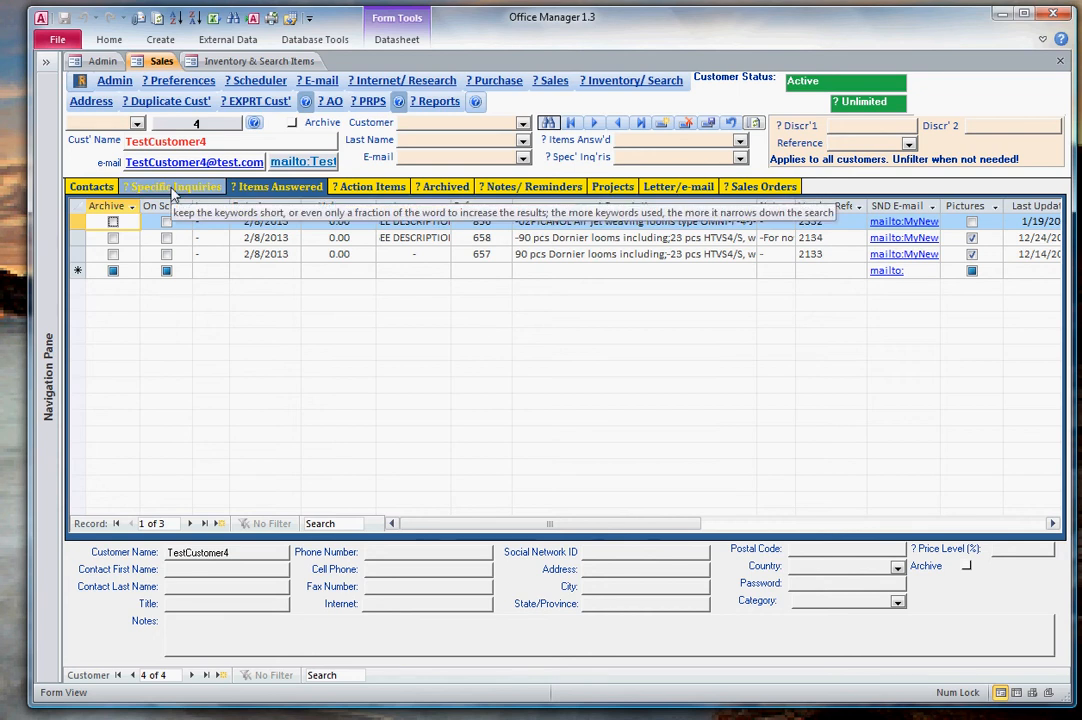
left_click(173, 188)
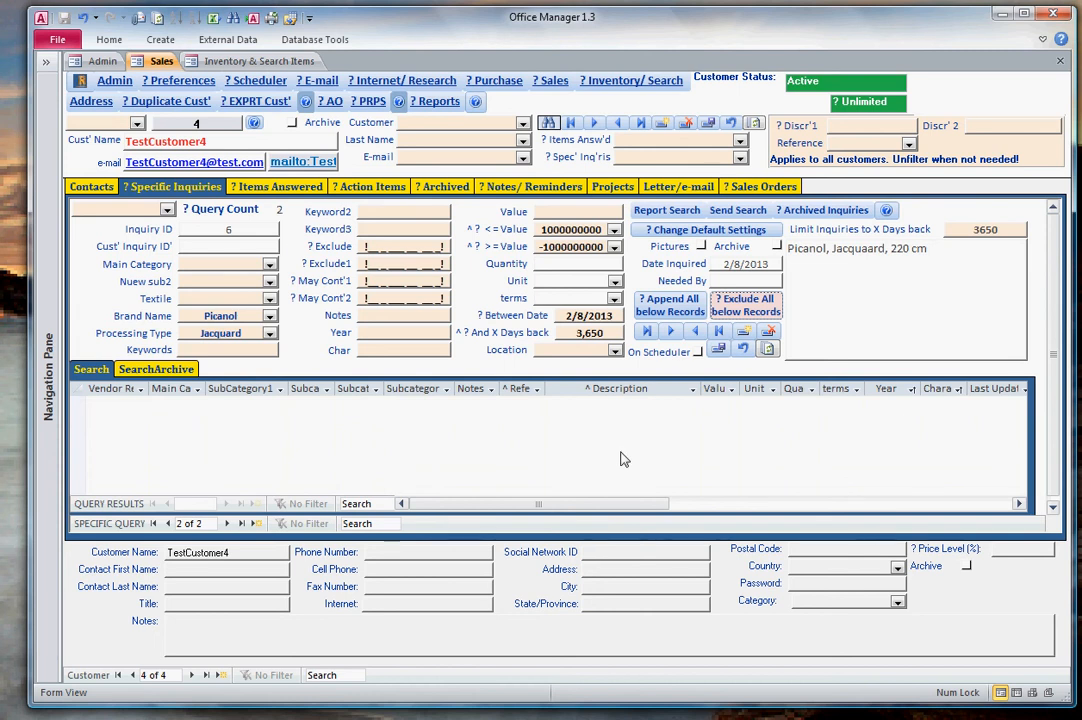
- View the inventory items list and return to the customer's specific inquiries
left_click(637, 86)
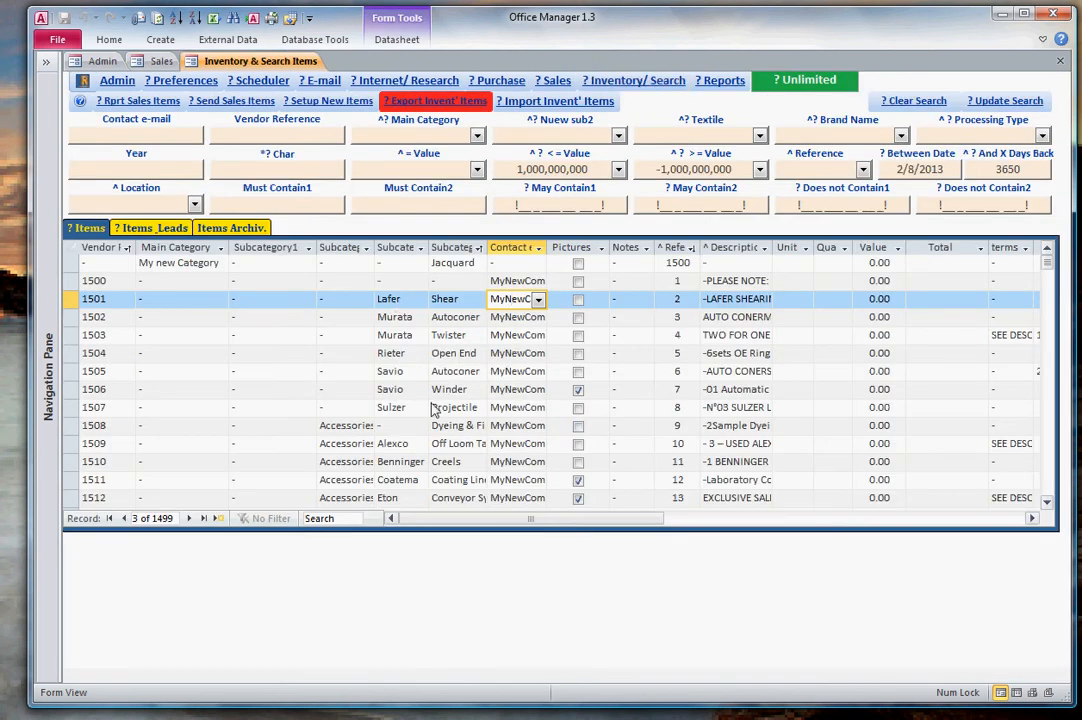
left_click(155, 63)
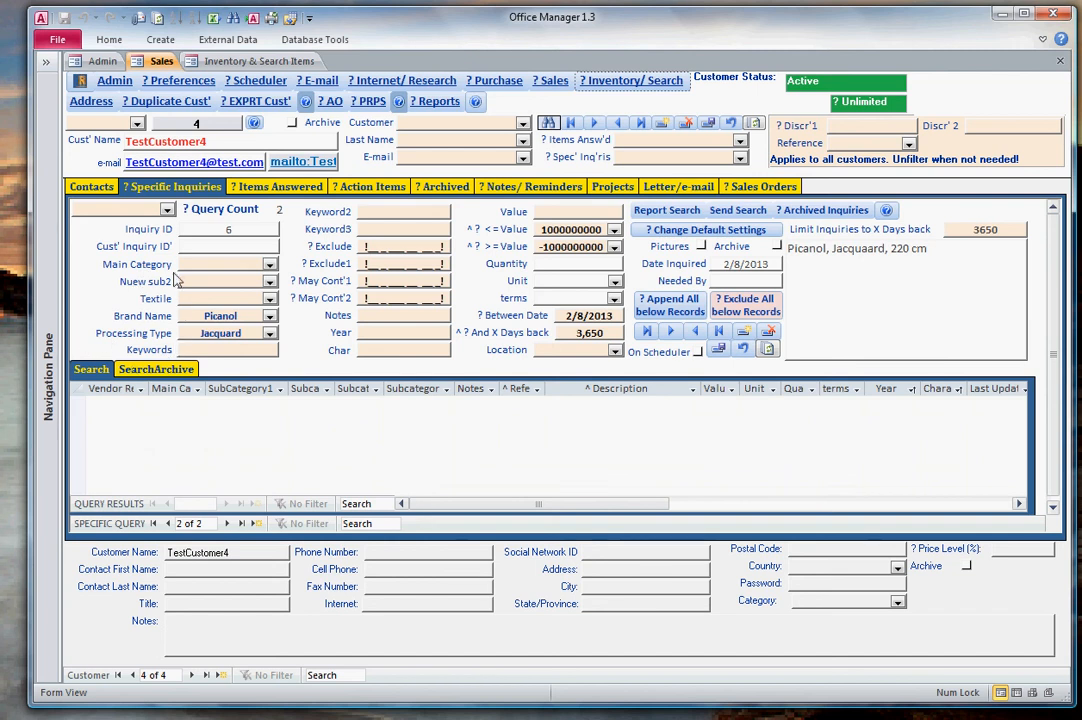
- In the user default settings, set the SubCategory2 label preference to MainGroup
left_click(185, 82)
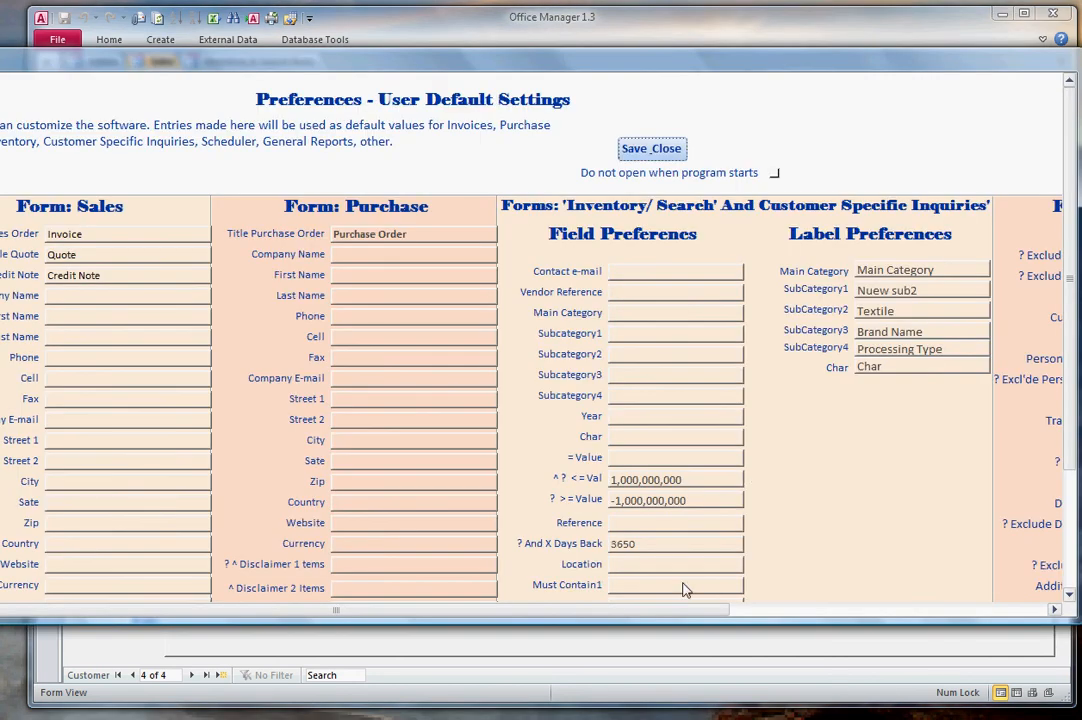
left_click_drag(669, 611, 757, 632)
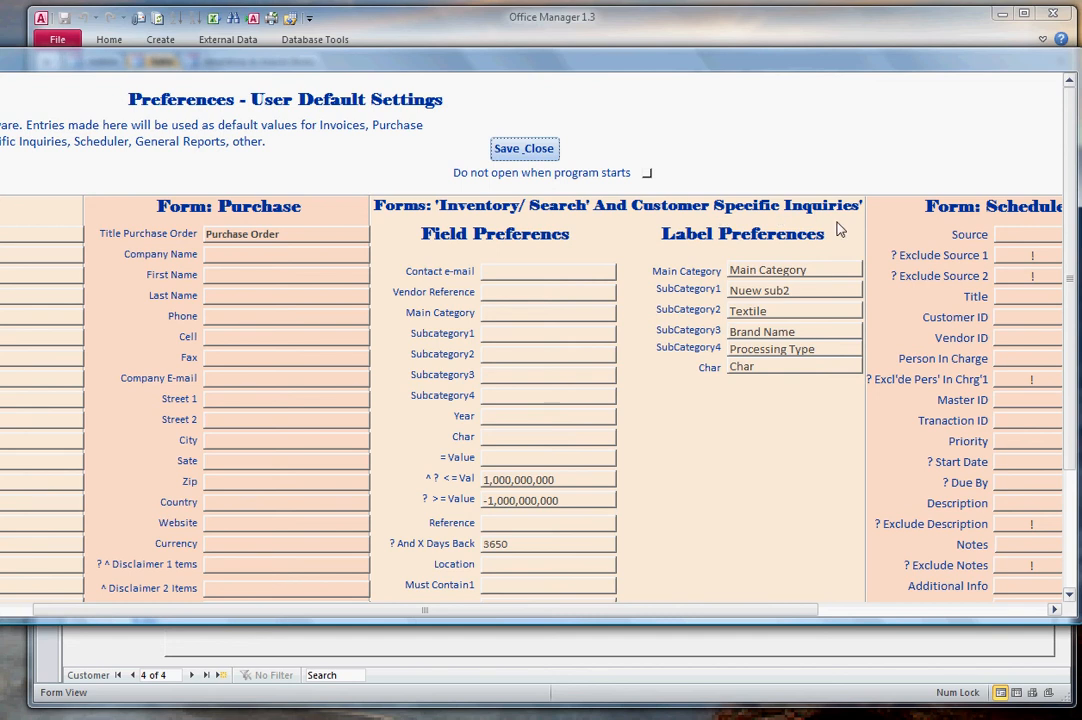
left_click(803, 331)
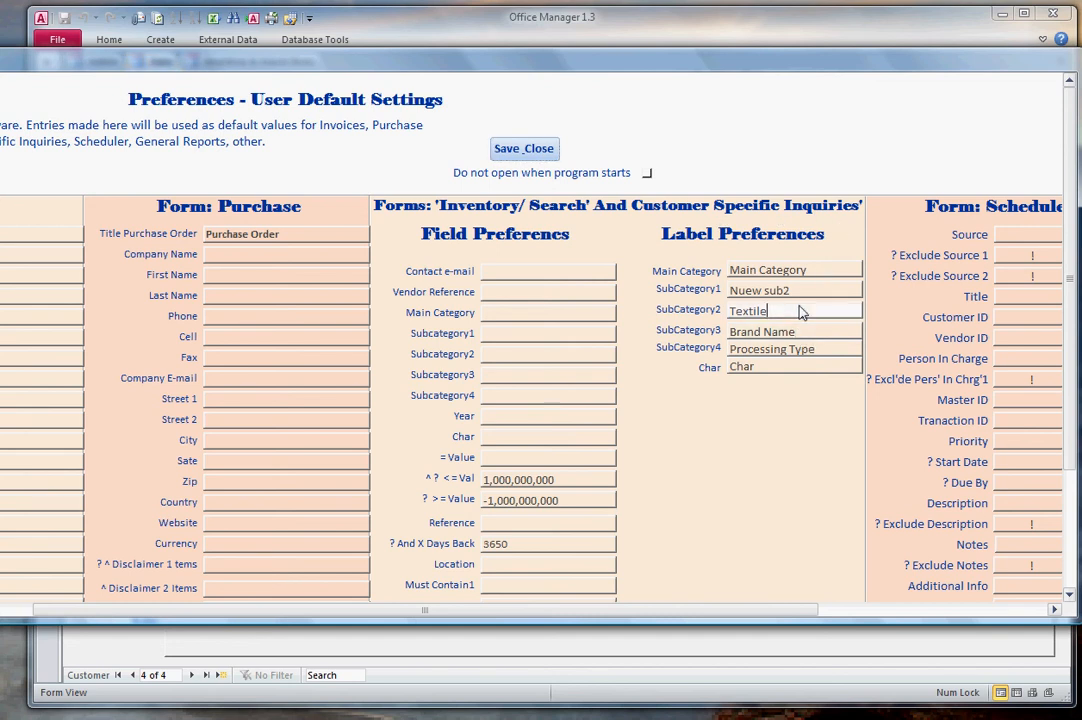
left_click_drag(797, 310, 703, 307)
type("MainGroup")
- Set the SubCategory1 label preference to Textile, save the preferences, and refresh the specific inquiries form
left_click_drag(811, 288, 689, 267)
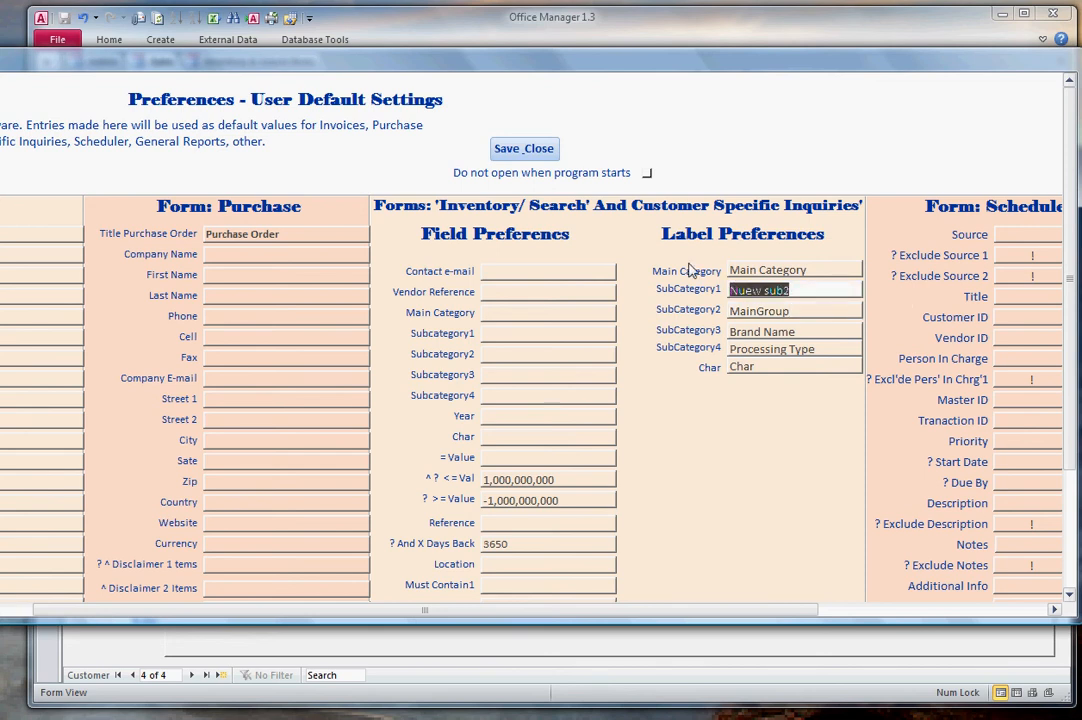
type("Textil")
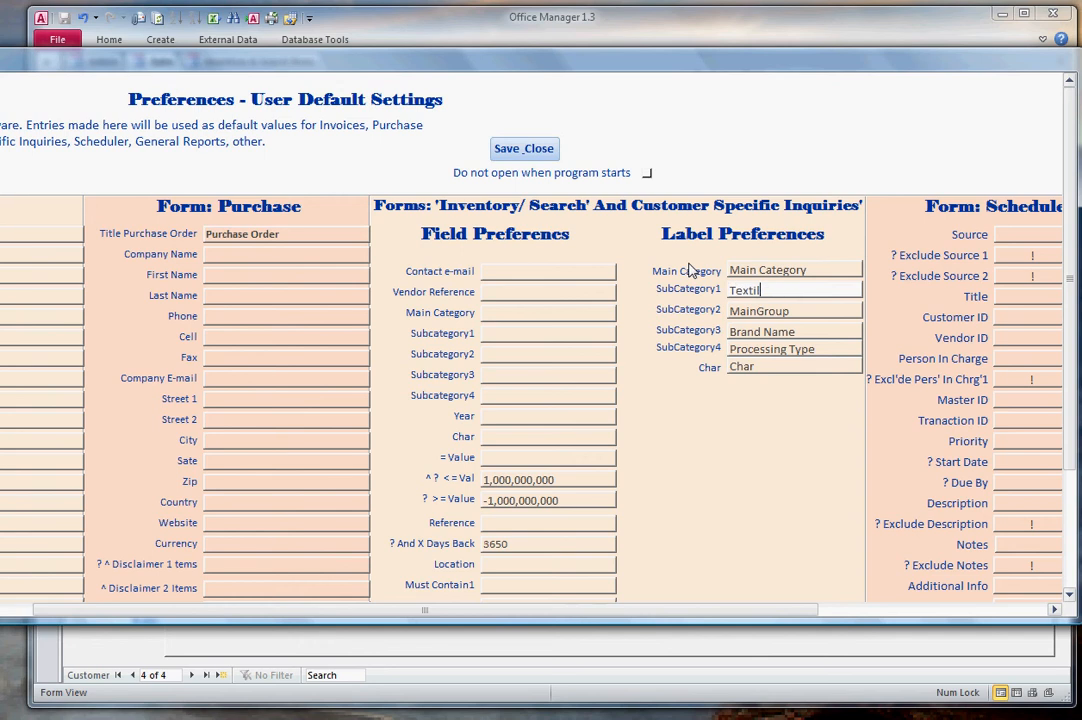
type("e")
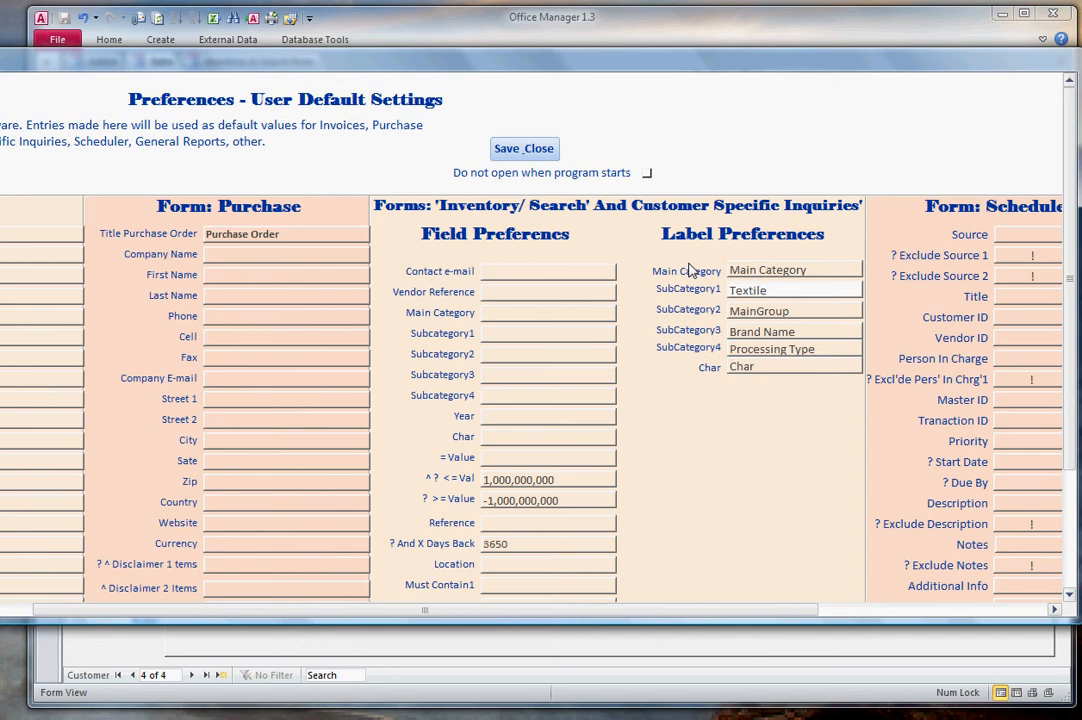
left_click(533, 158)
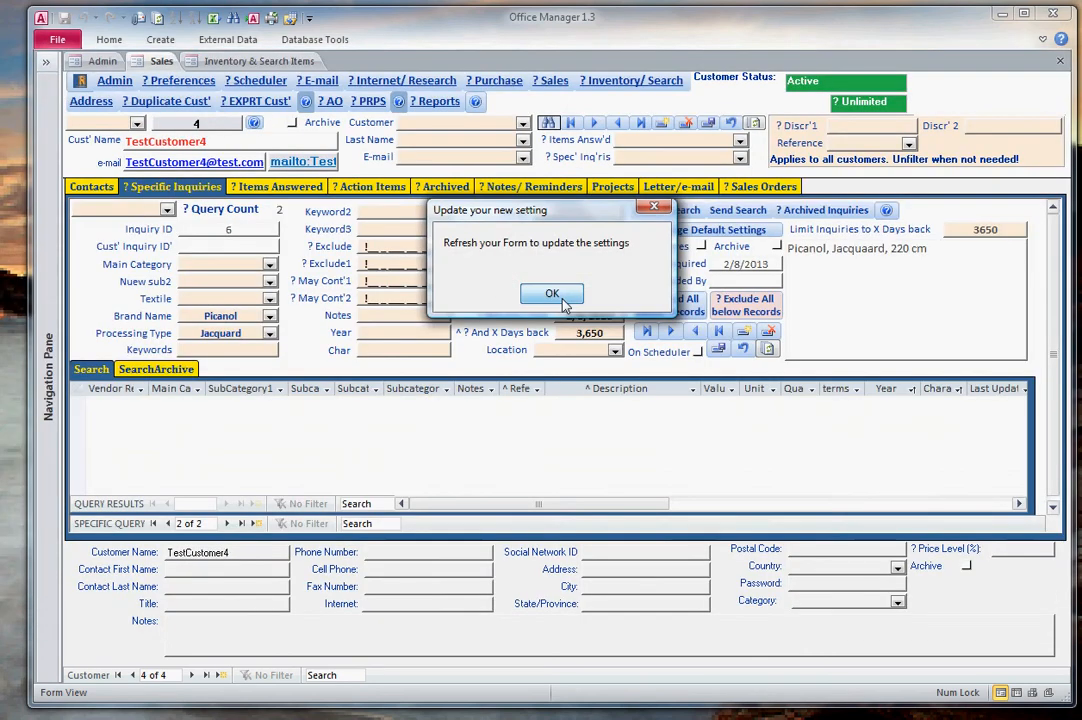
left_click(552, 294)
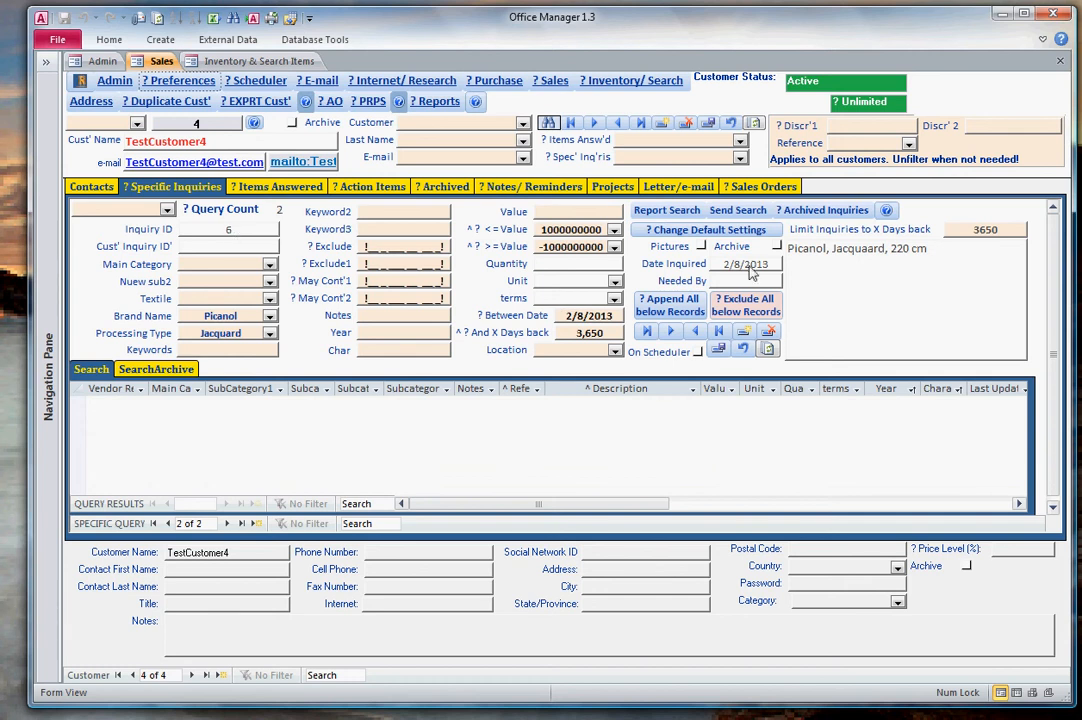
left_click(773, 353)
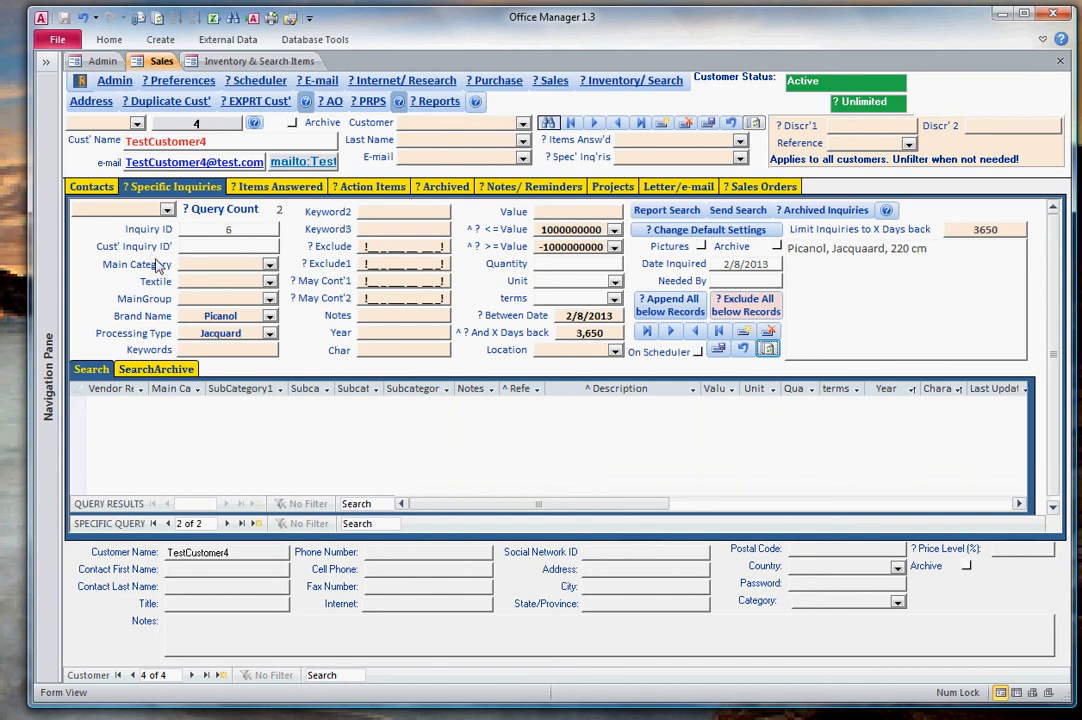
- Start a new specific inquiry with the brand name Sulzer and update the matching items
left_click(212, 351)
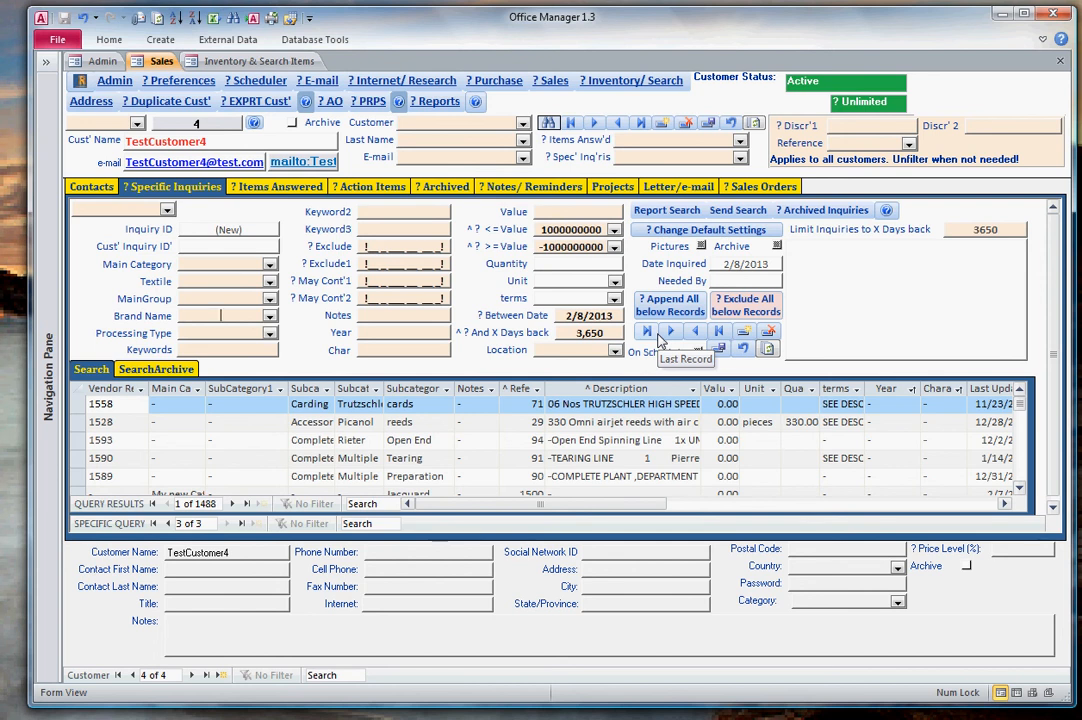
type("sulzer")
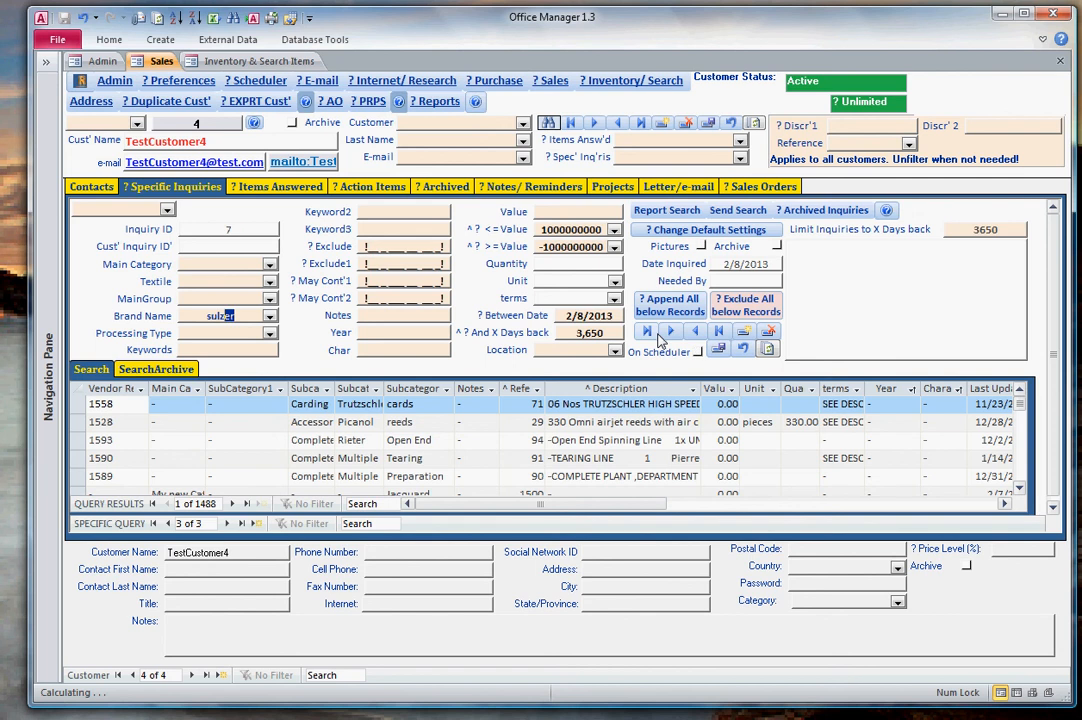
key("Return")
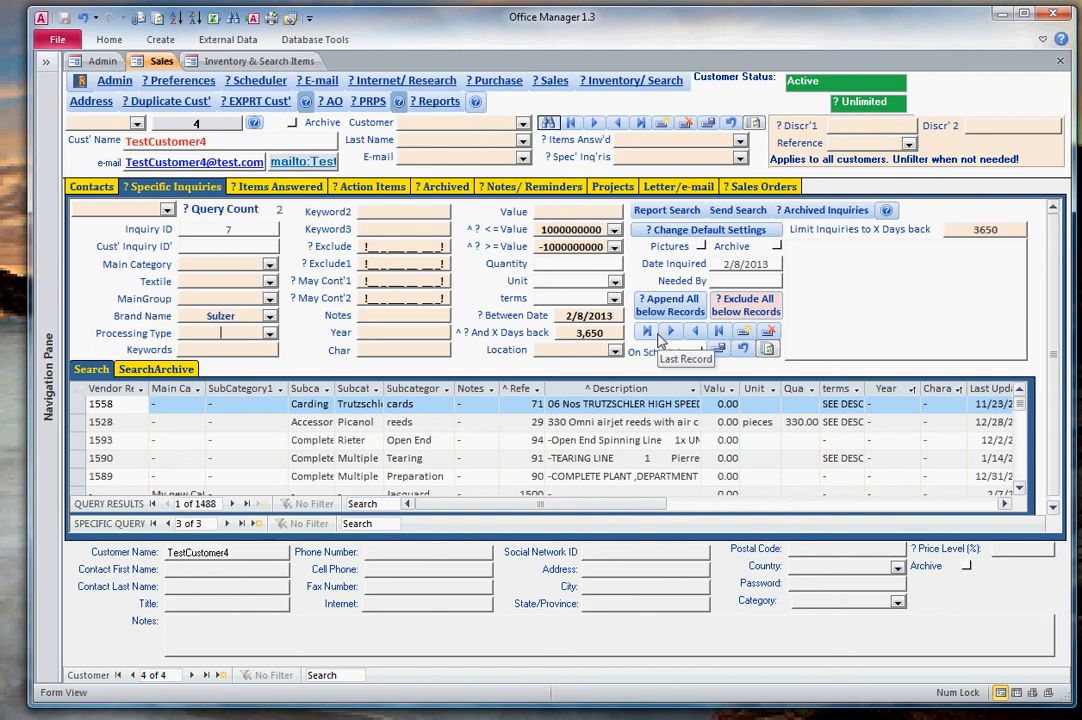
left_click(631, 424)
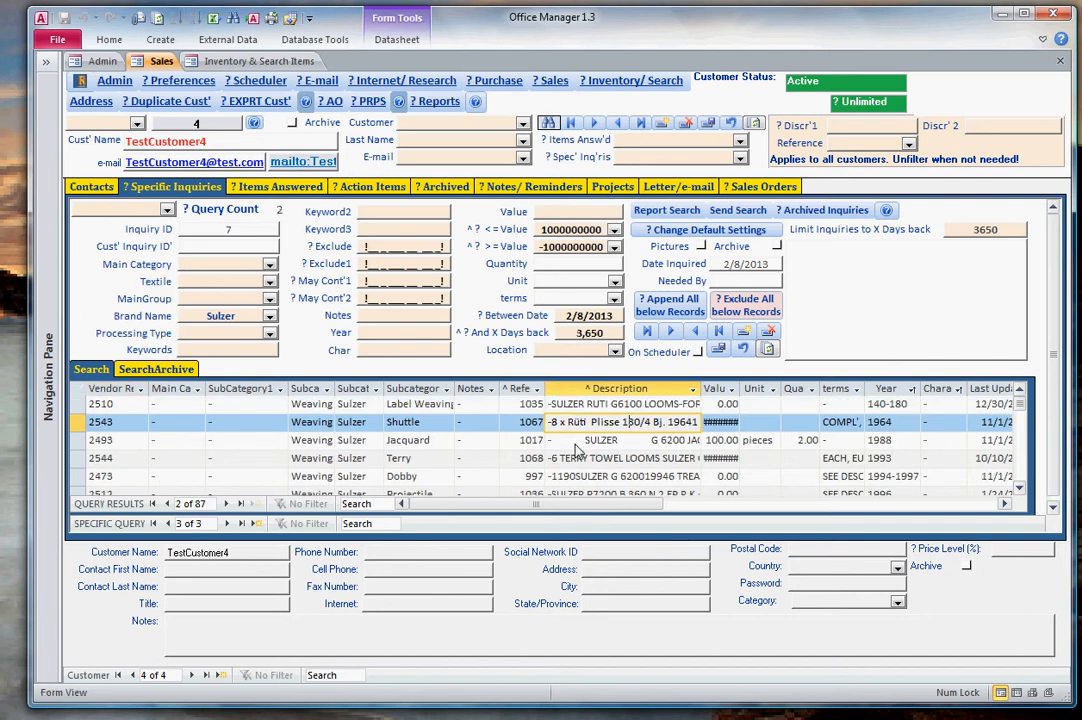
- Add the keyword 130 to the Sulzer inquiry and update the matching items
left_click(212, 352)
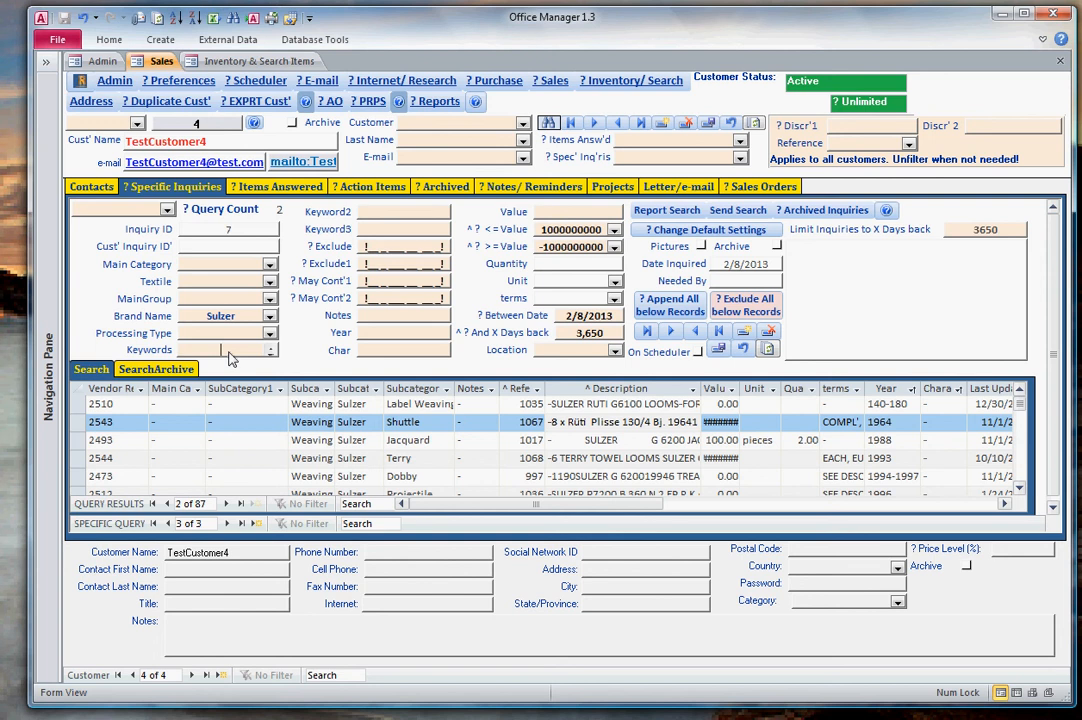
type("130")
left_click(601, 421)
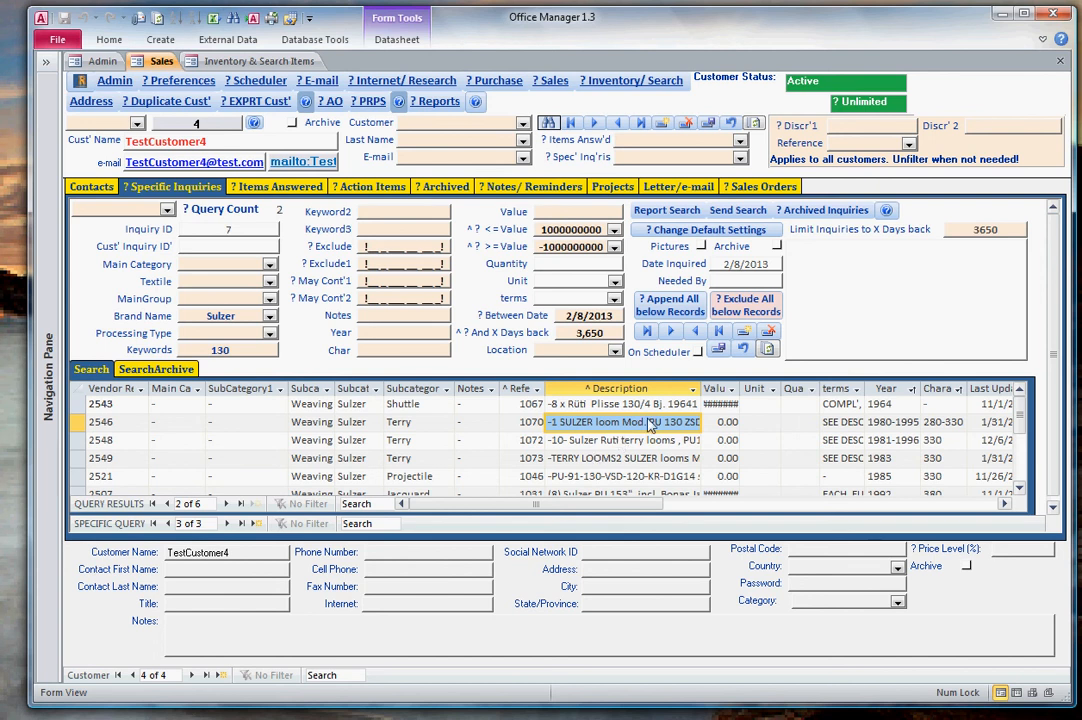
- Extend the keyword criterion to 130*4, update the results, and check the details of the terry loom item with reference 1072
left_click(239, 352)
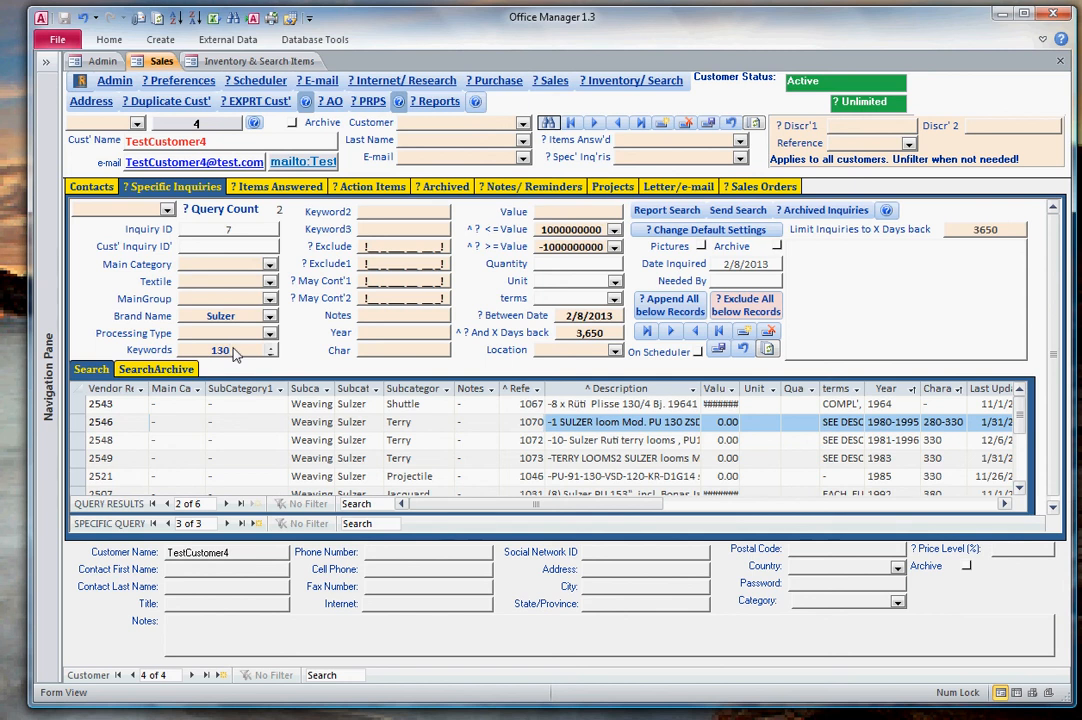
type("*4")
left_click(580, 423)
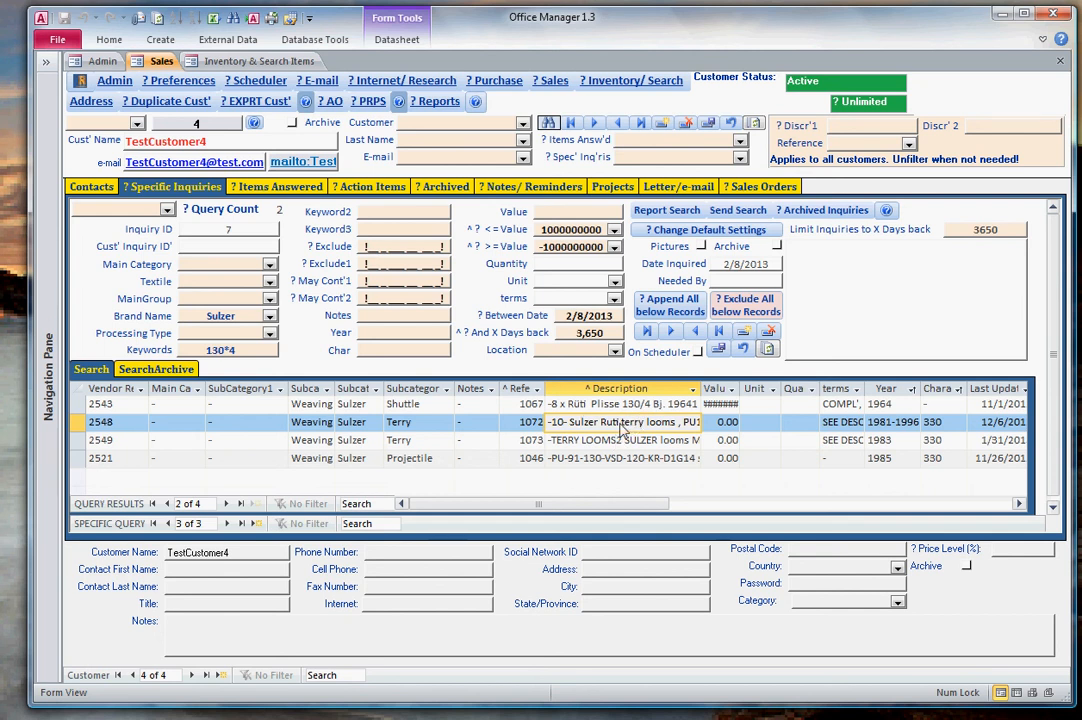
double_click(621, 428)
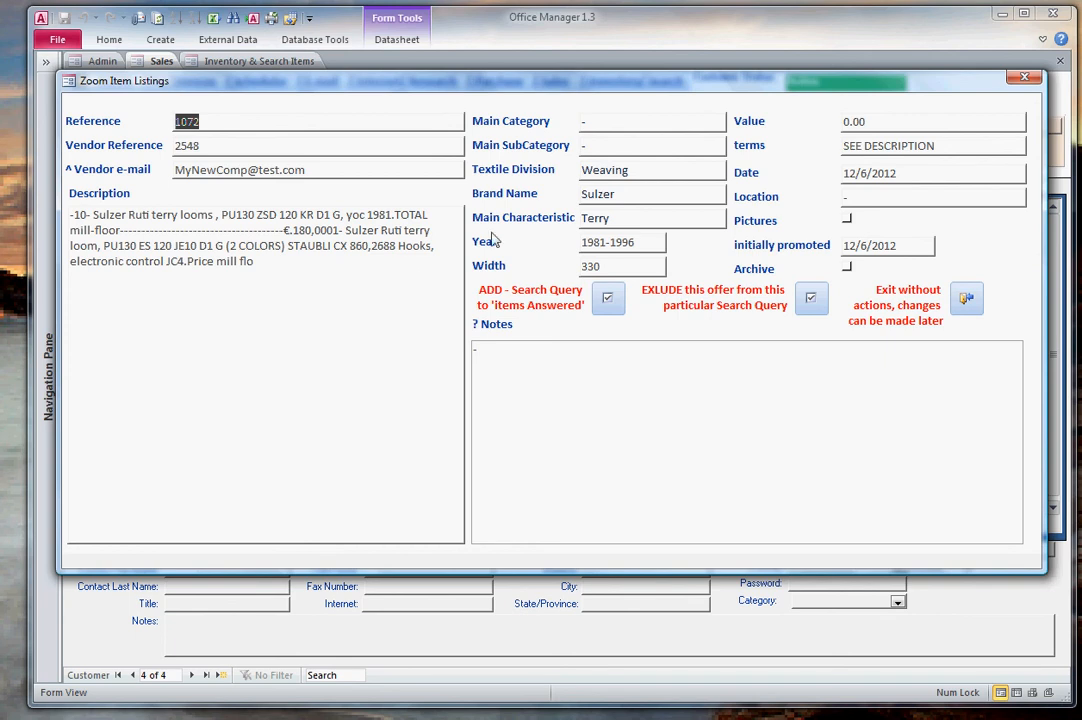
left_click(1025, 80)
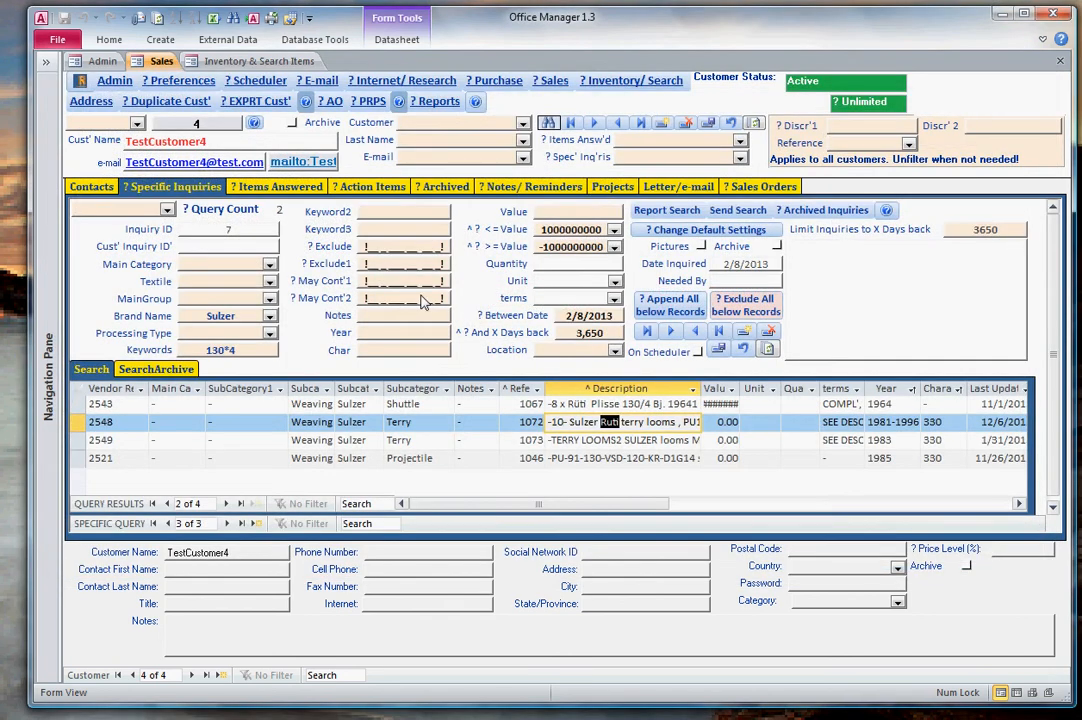
- Change the keyword criterion to 130?4 using the single-character placeholder and update the matching items
left_click(242, 352)
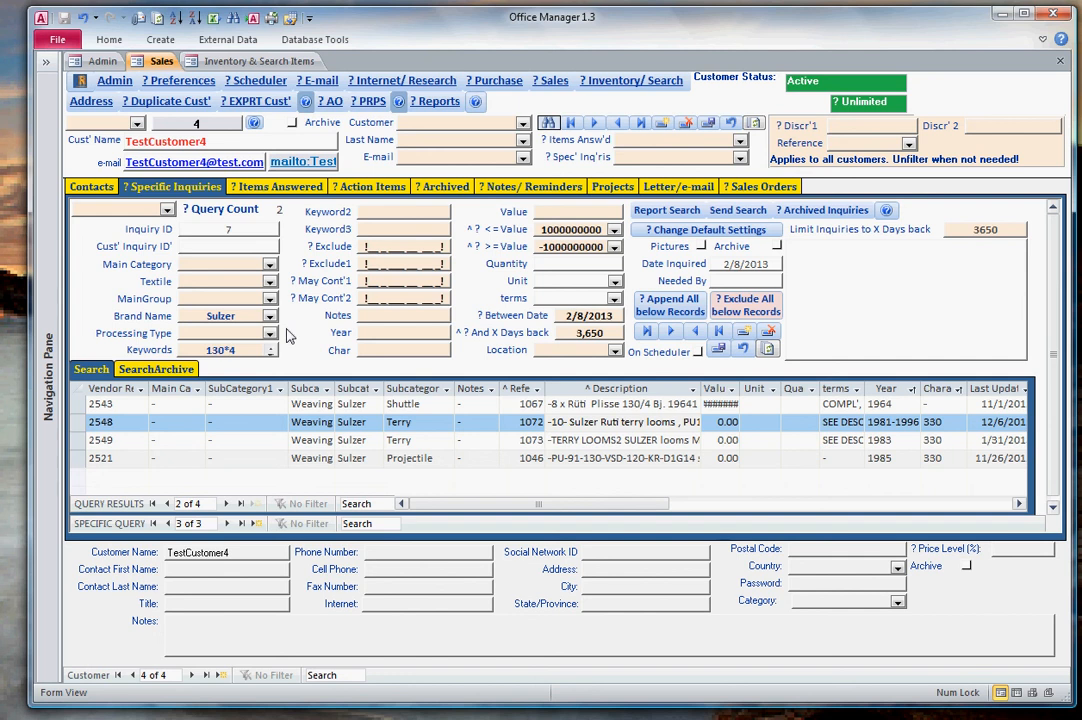
key("BackSpace")
double_click(609, 422)
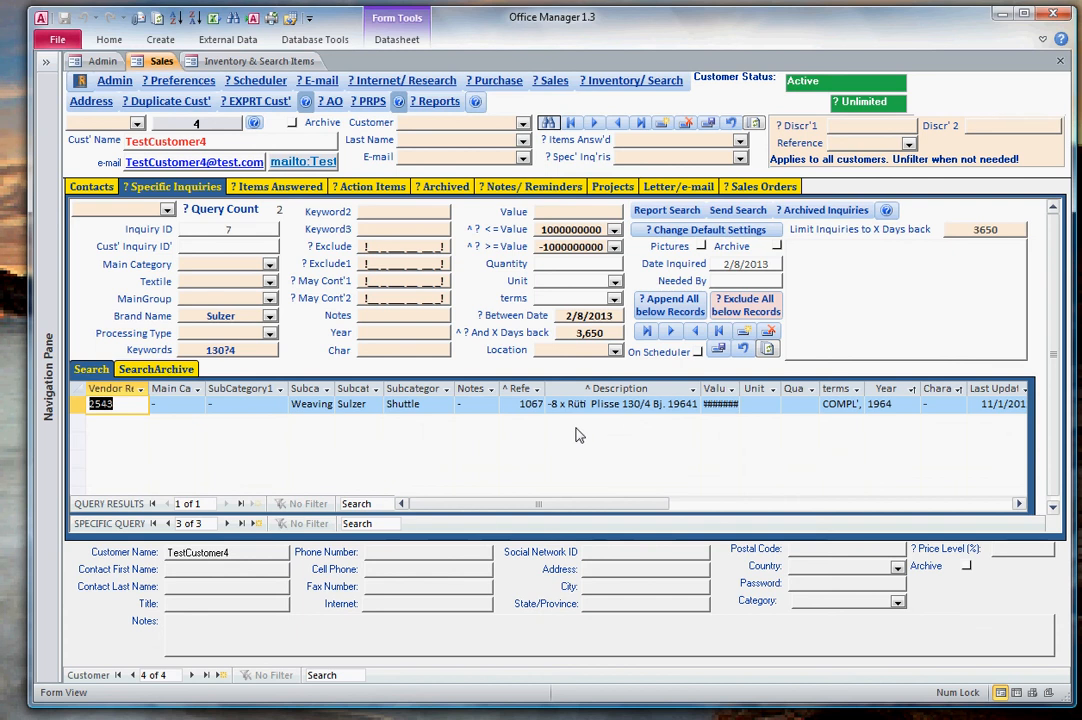
- Review the default settings for the inquiry filters and close them without changing any value
left_click(232, 350)
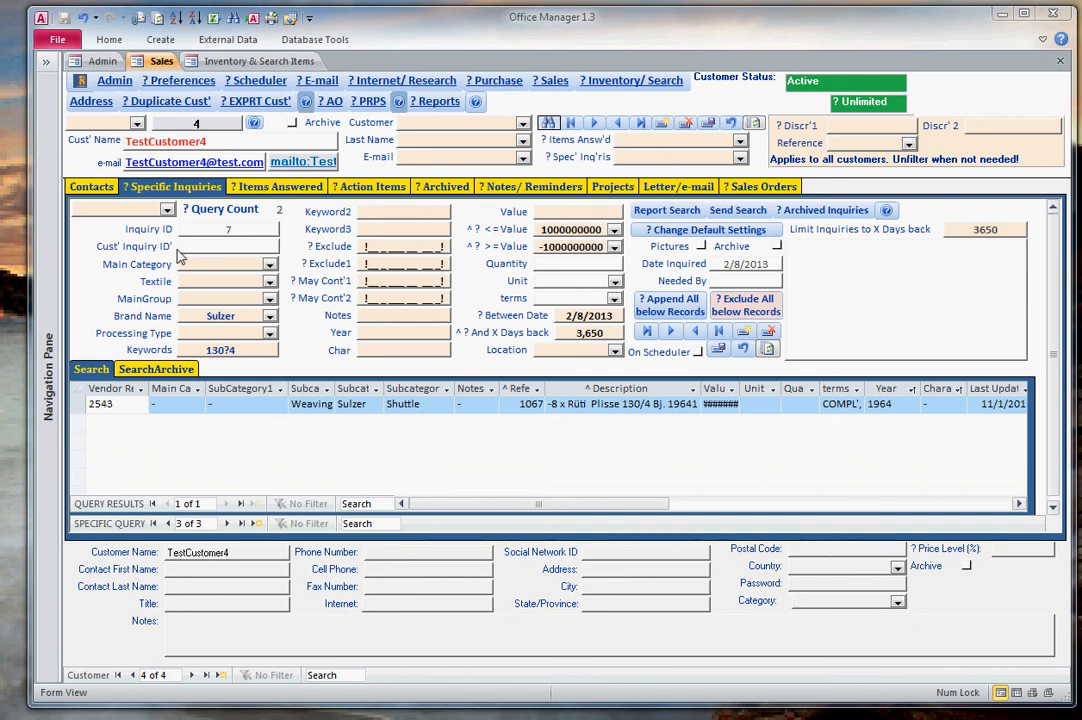
left_click(676, 233)
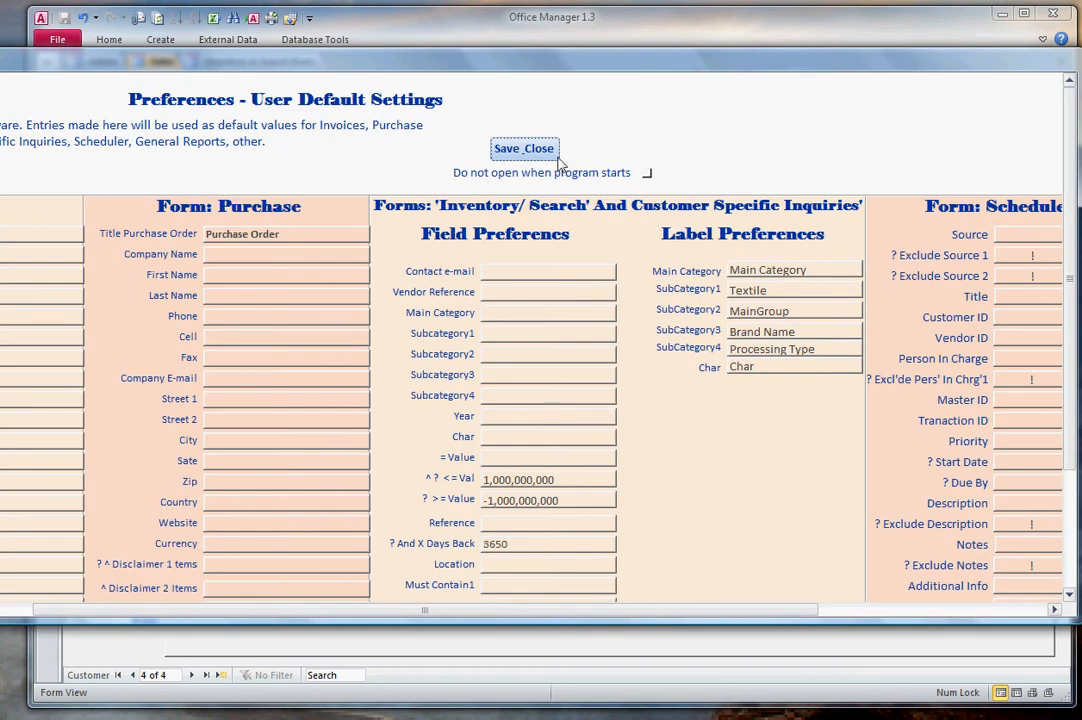
left_click(525, 151)
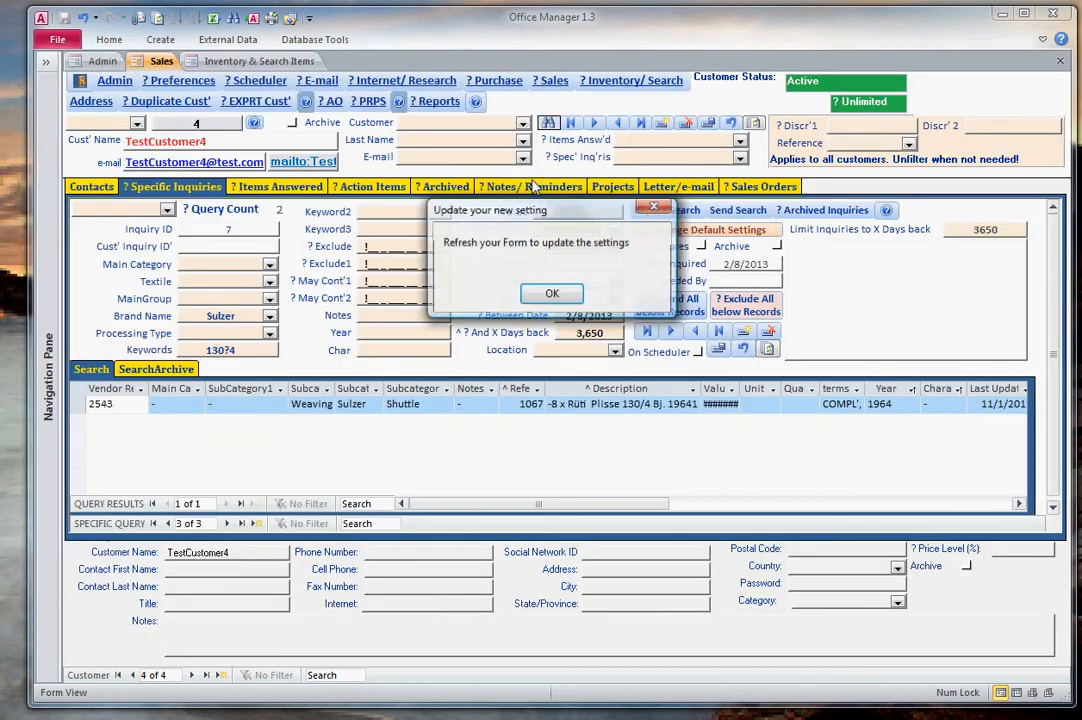
left_click(552, 293)
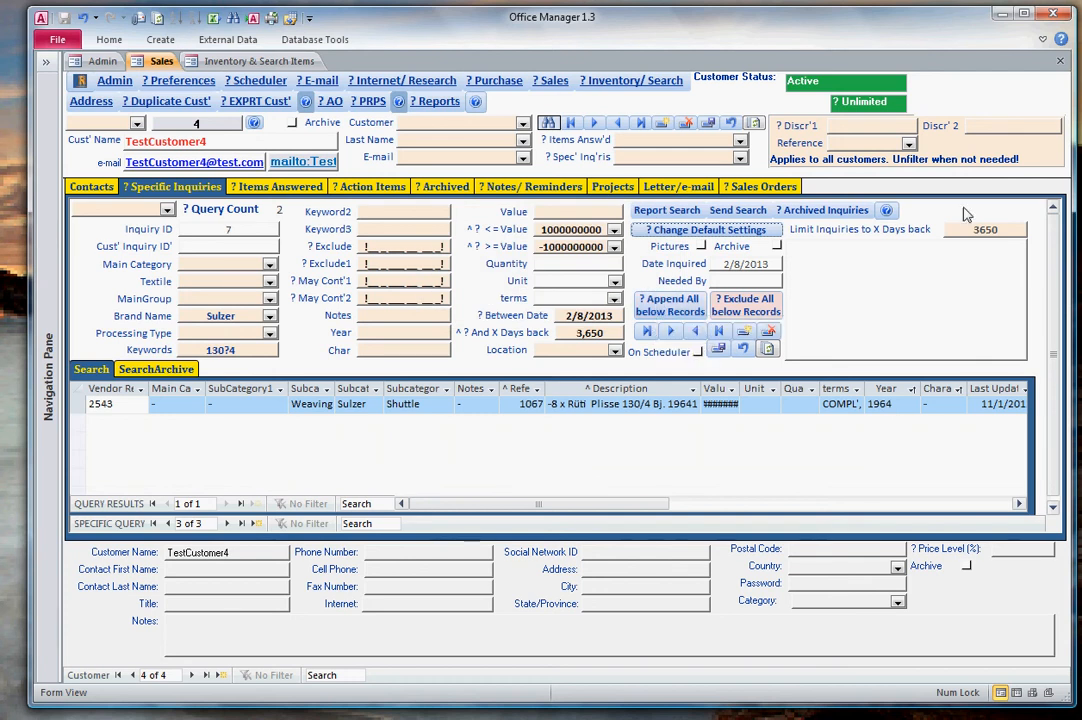
- Read the help for customer specific inquiries and return to the inquiry form
left_click(888, 211)
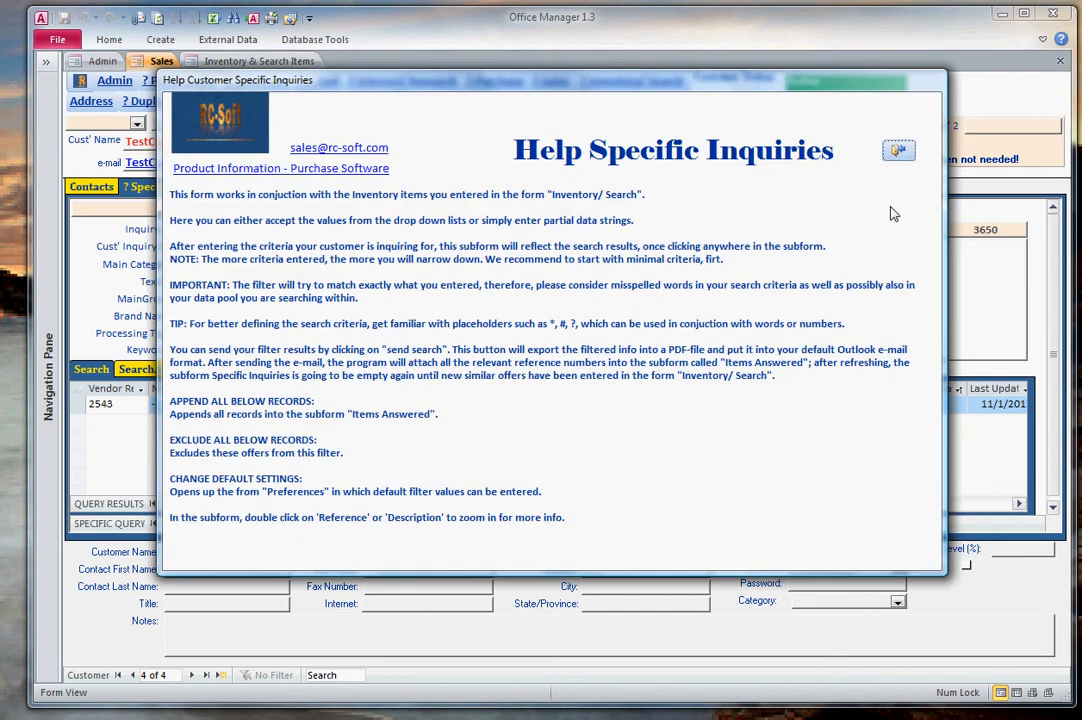
left_click(899, 152)
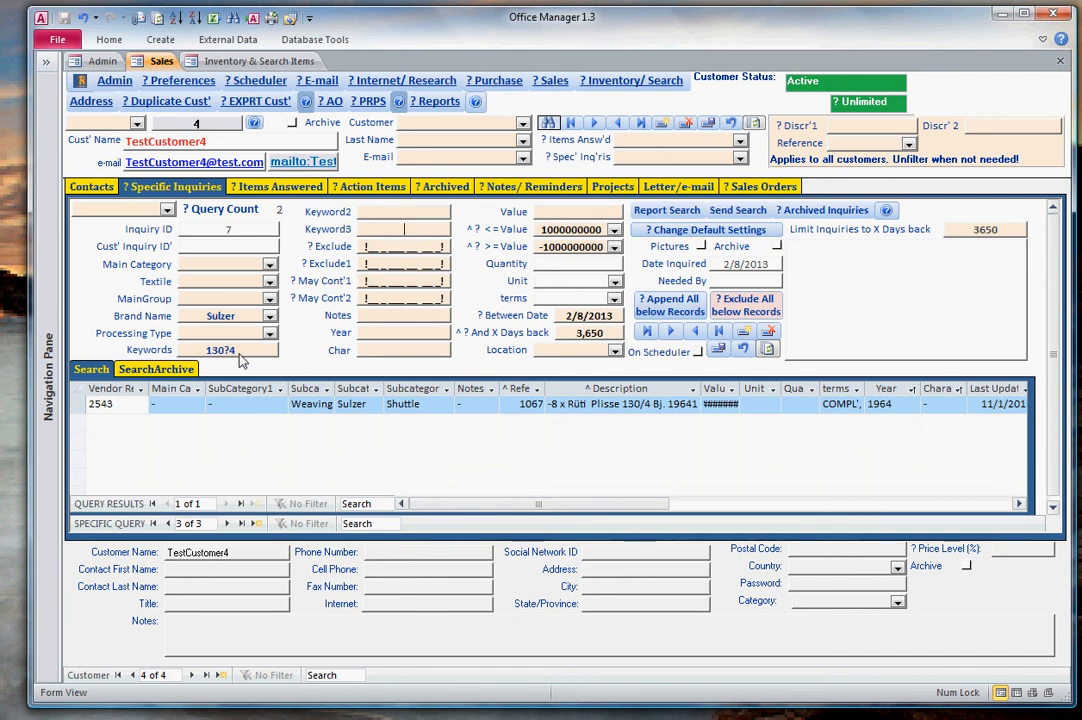
left_click(415, 316)
- Set the Char label preference to Width, save the preferences, and refresh the specific inquiries form
left_click(175, 84)
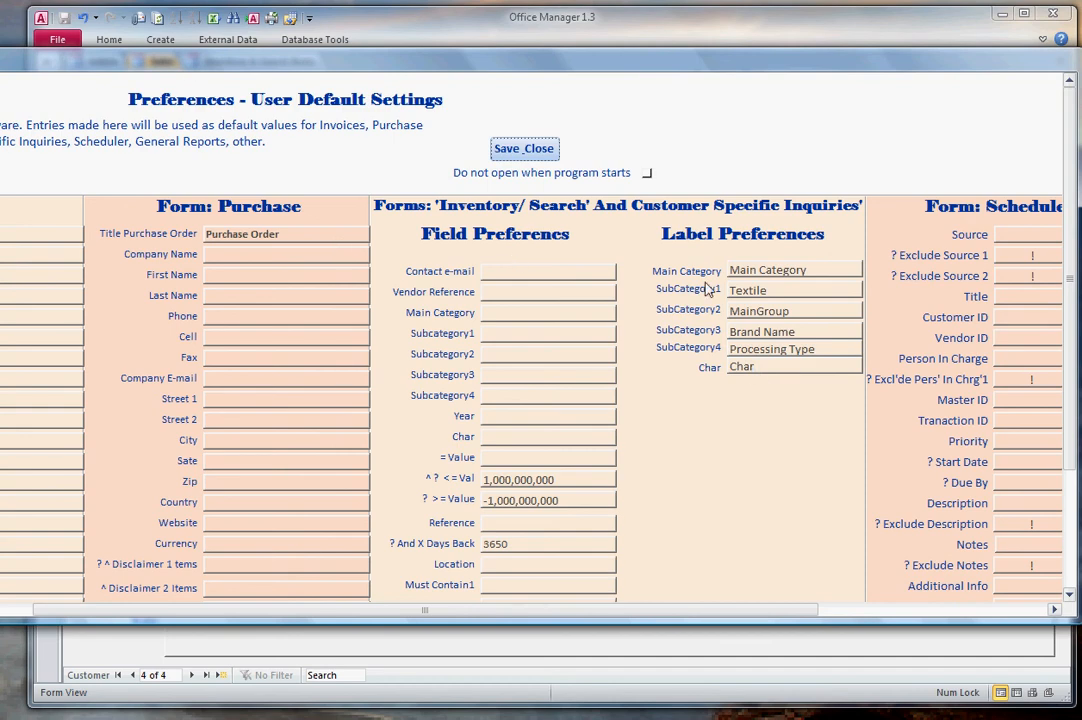
left_click_drag(753, 368, 646, 354)
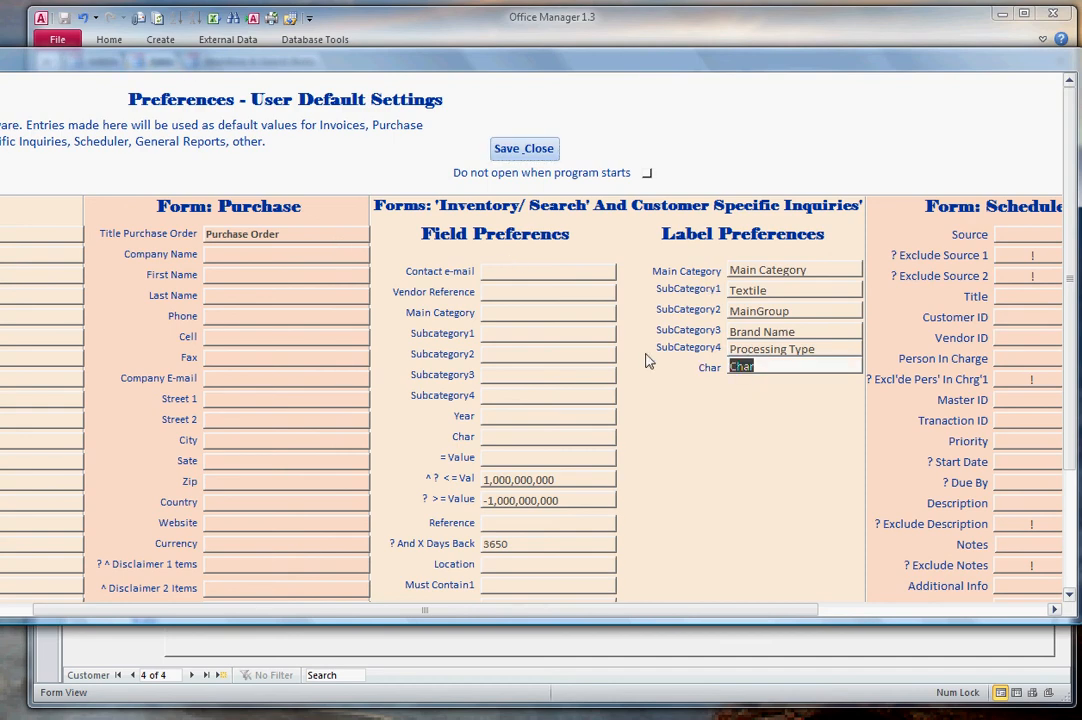
type("Width")
left_click(527, 149)
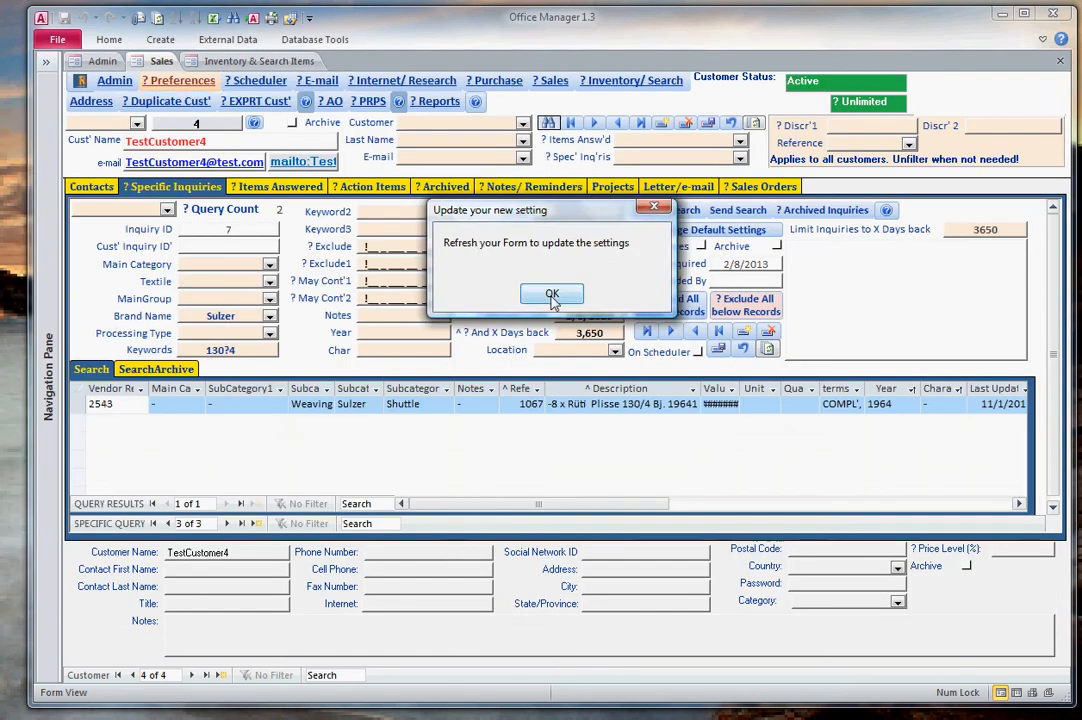
left_click(552, 293)
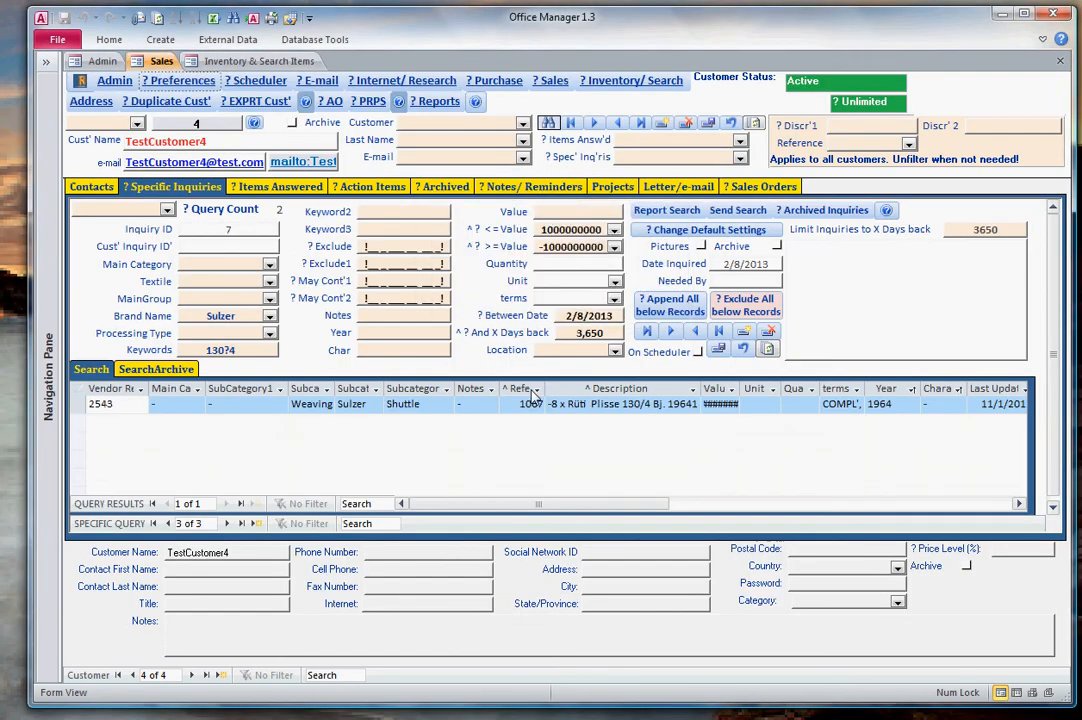
left_click(767, 348)
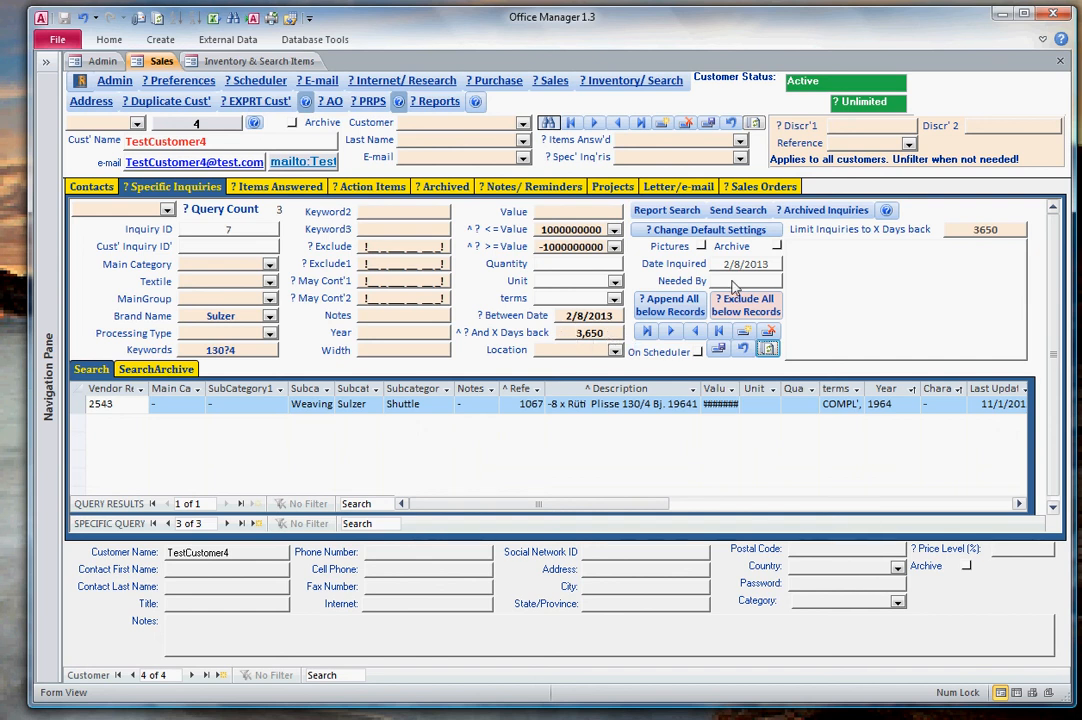
- Add a new blank specific inquiry record for TestCustomer4
left_click(745, 331)
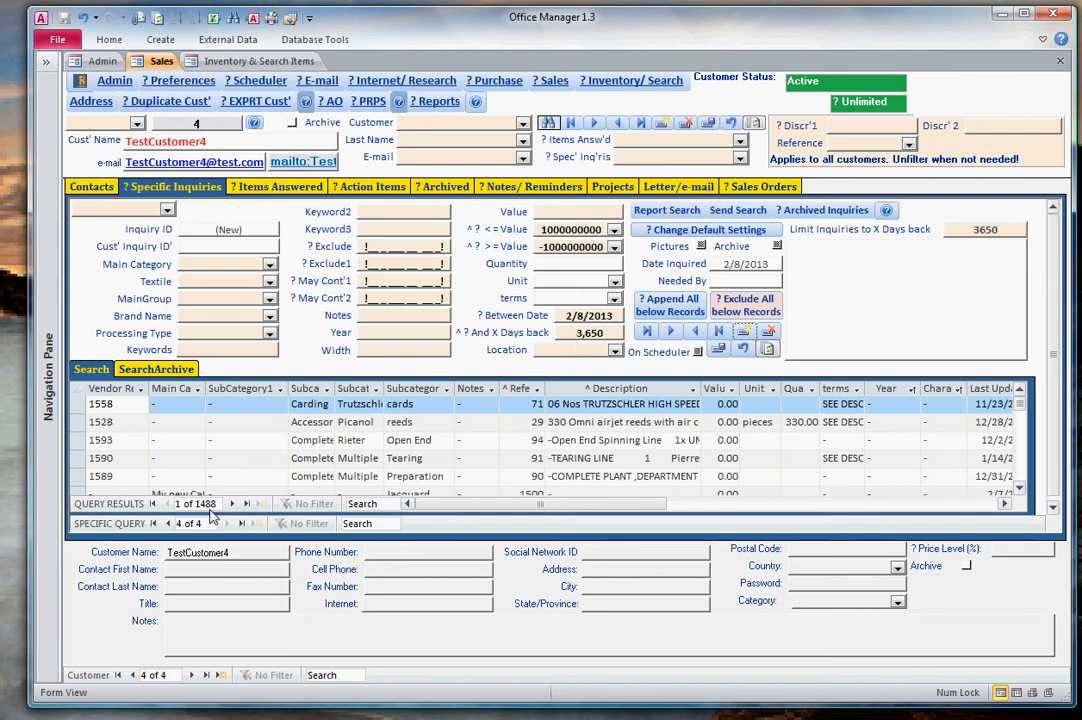
- Set the new inquiry's X Days back range to 50 and update the search results
left_click_drag(578, 333, 629, 330)
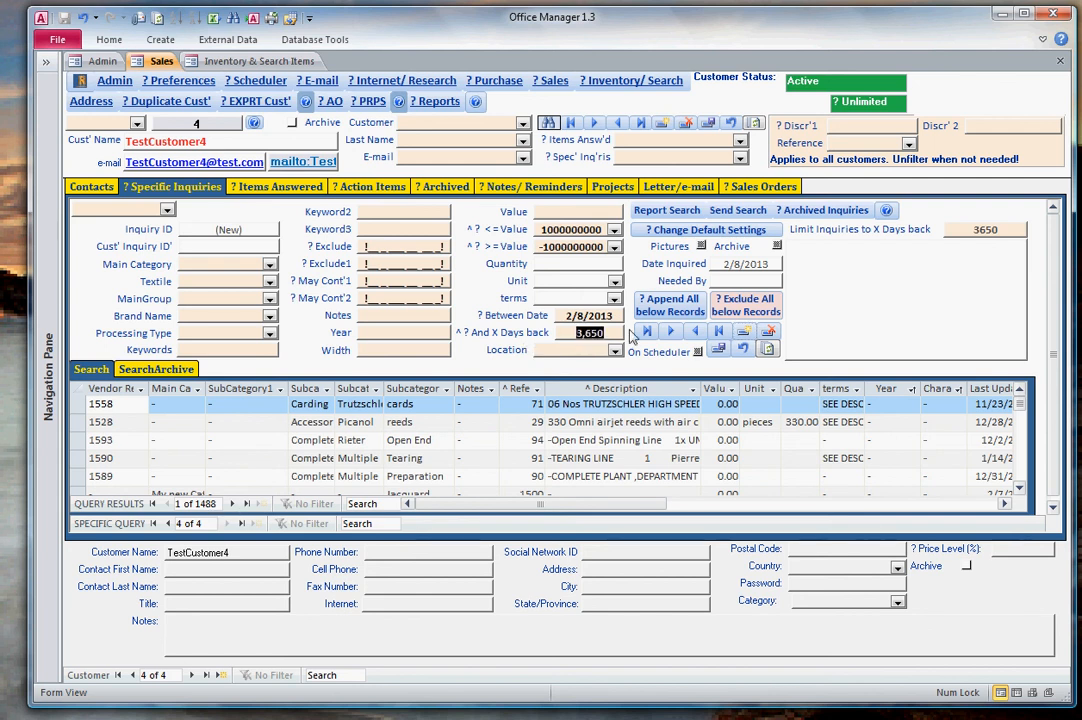
type("50")
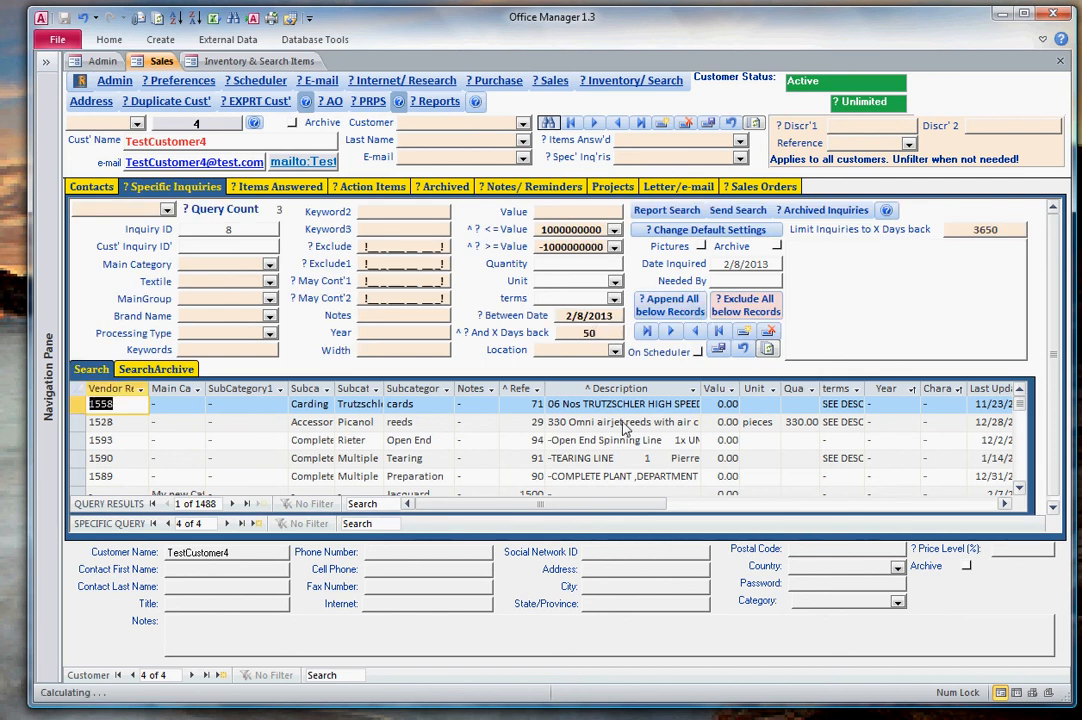
left_click(625, 424)
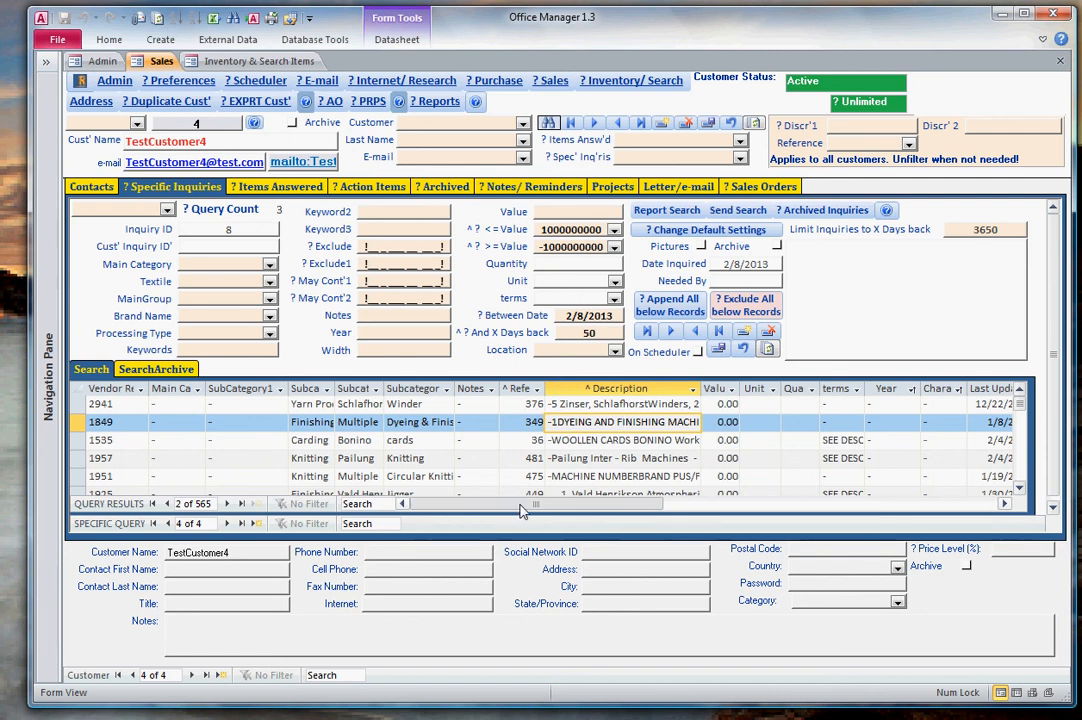
- Examine the last update dates of the items in the new inquiry's search results
left_click_drag(503, 511, 568, 509)
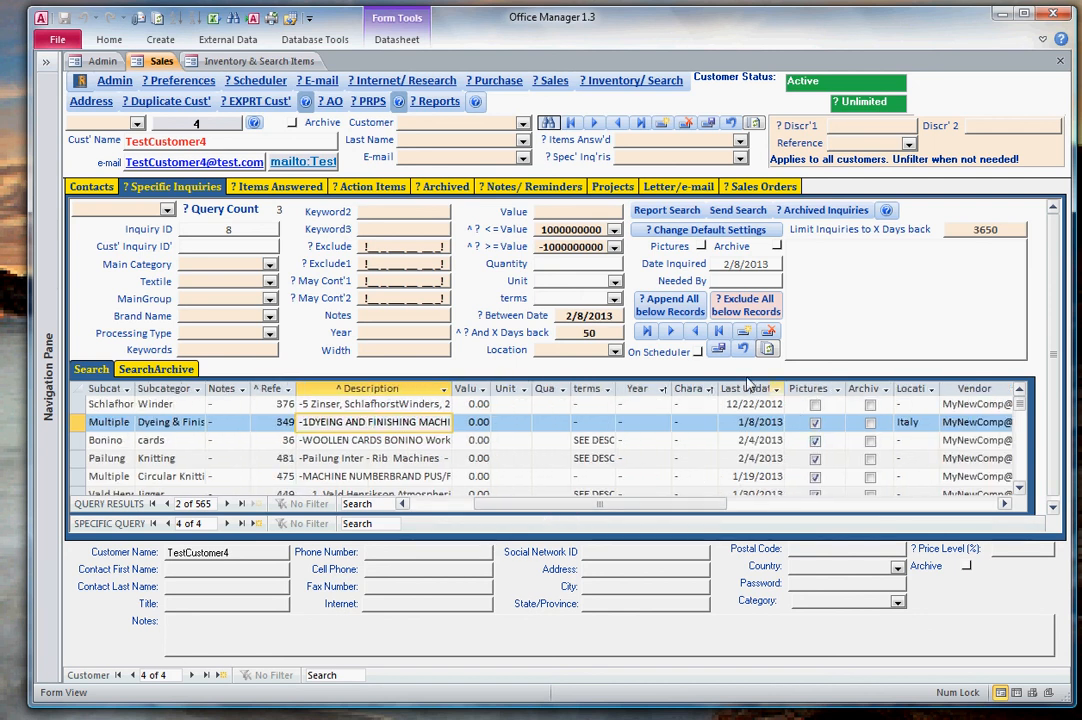
left_click(757, 428)
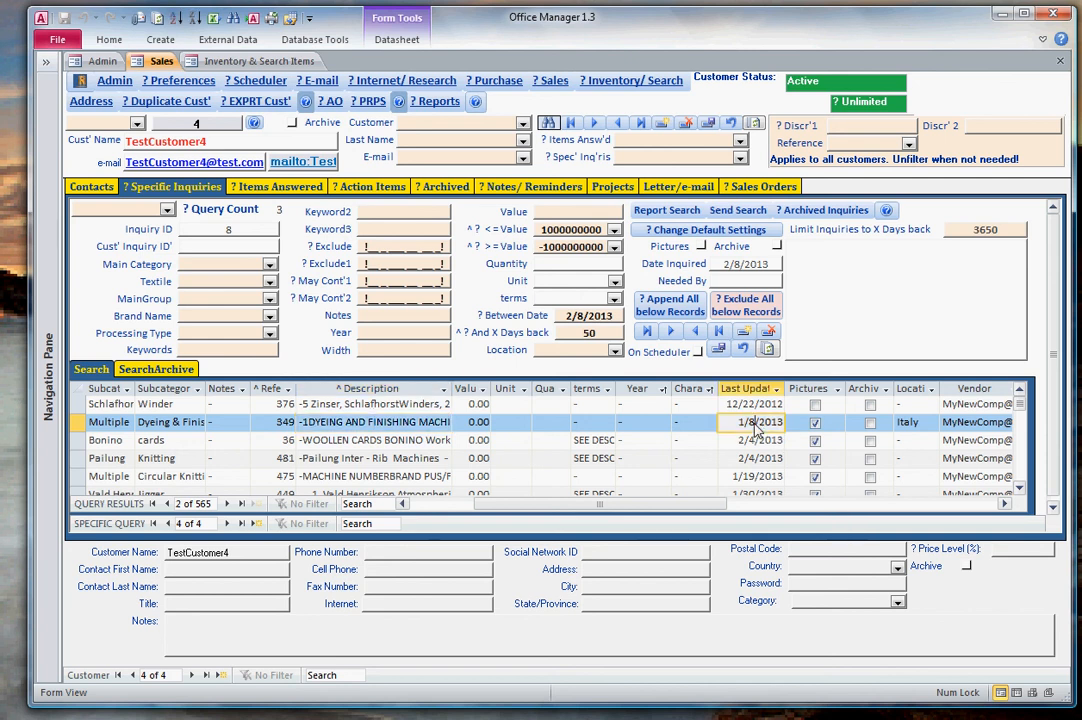
scroll(757, 428, "down", 10)
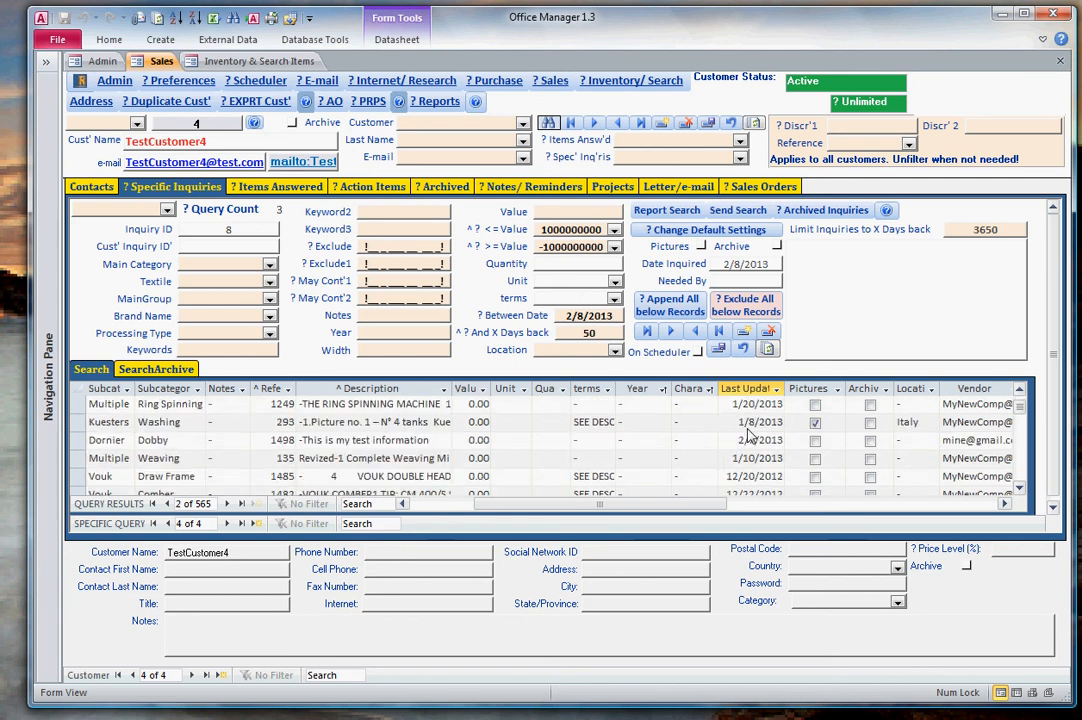
scroll(755, 428, "down", 10)
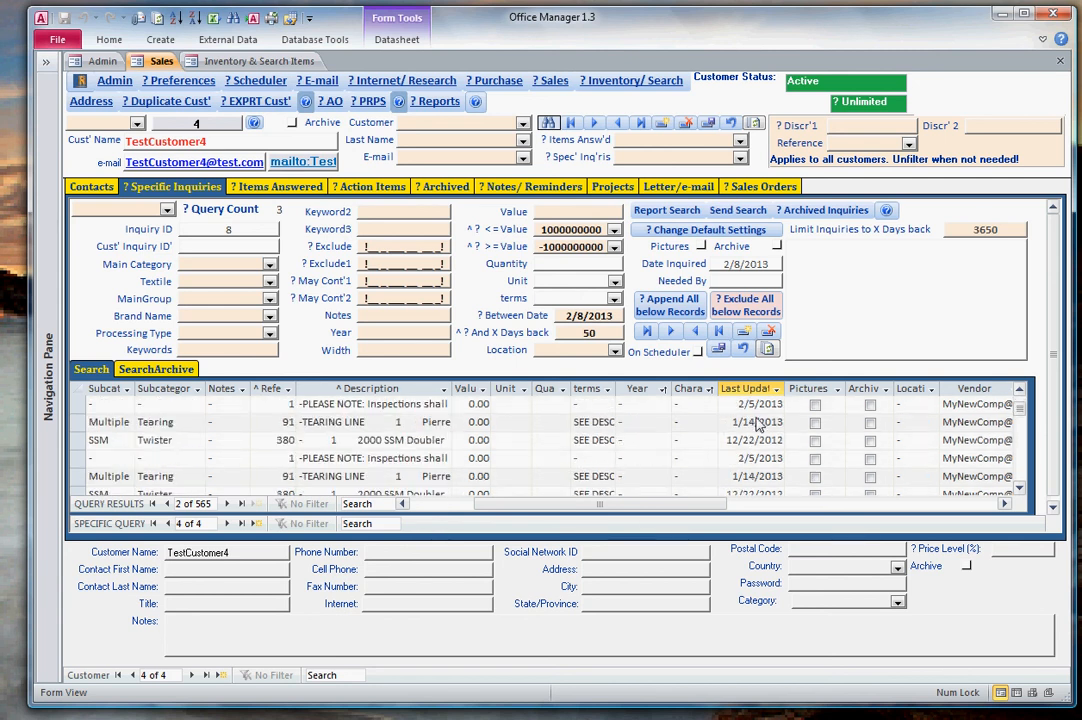
scroll(759, 425, "down", 5)
scroll(759, 425, "down", 5)
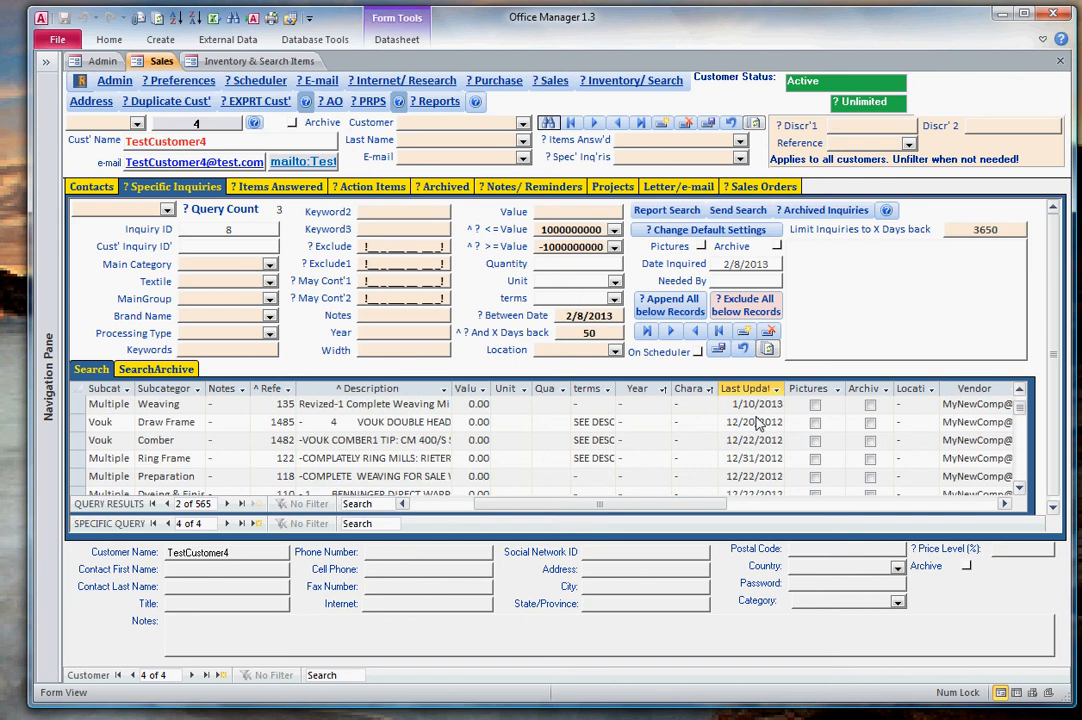
scroll(759, 425, "down", 3)
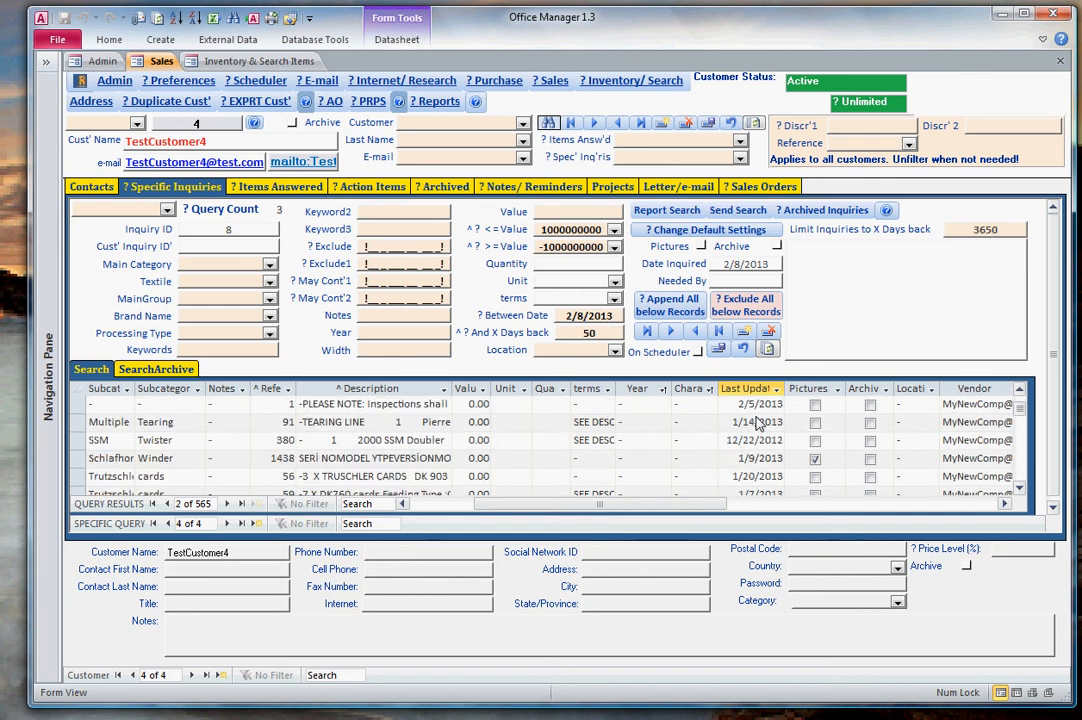
scroll(759, 425, "up", 1)
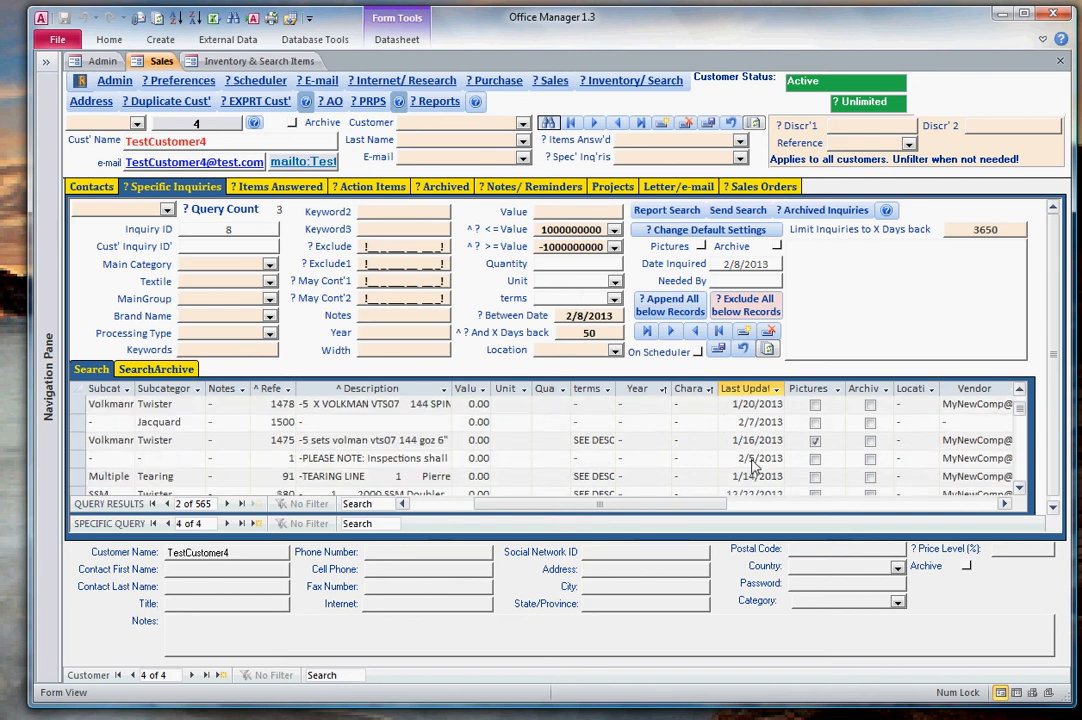
scroll(757, 460, "down", 1)
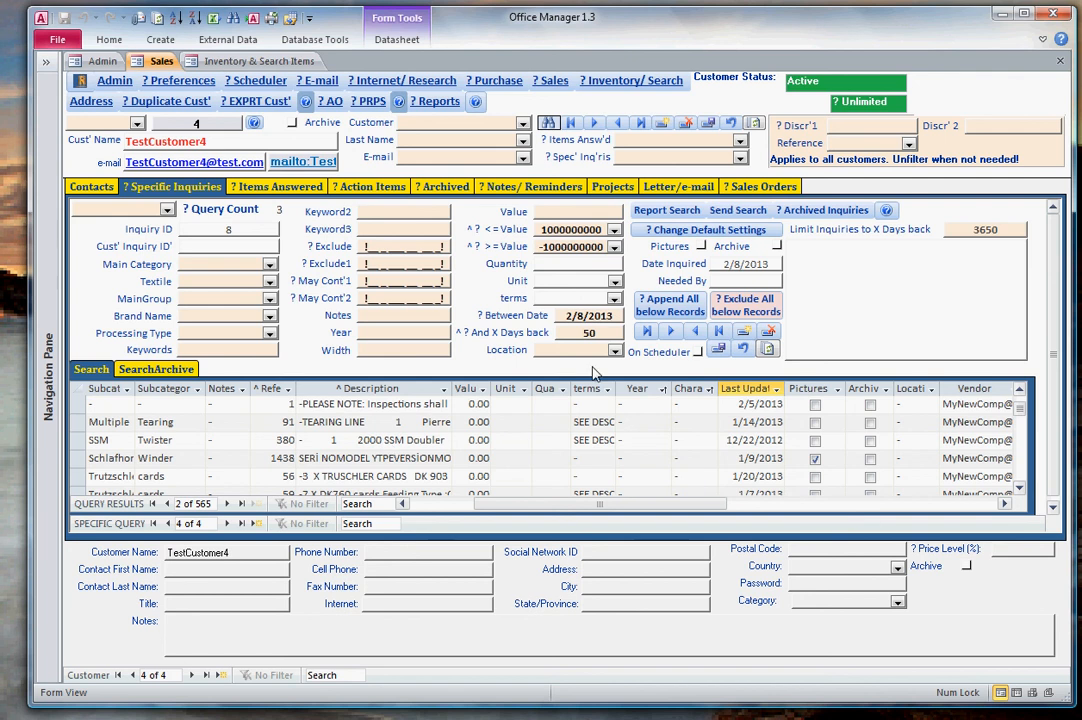
- Limit the inquiries to 30 days back and mark the current inquiry as On Scheduler
left_click(694, 333)
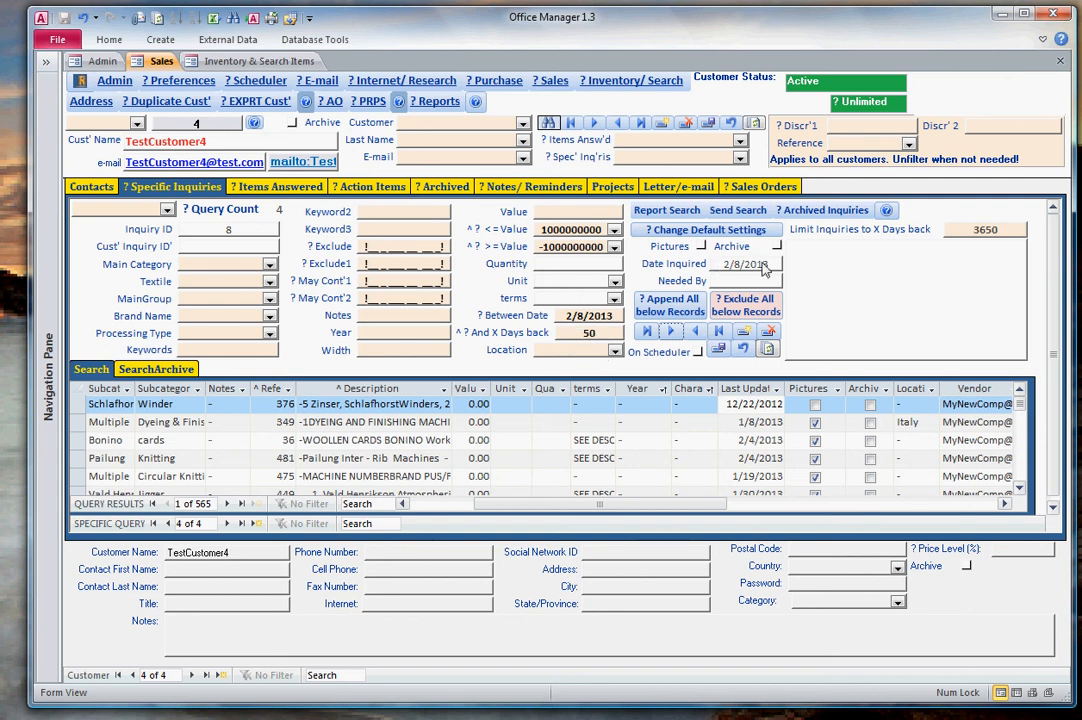
left_click(728, 282)
left_click(1008, 235)
left_click_drag(1010, 235, 928, 245)
key("End")
type("30")
double_click(947, 232)
type("30")
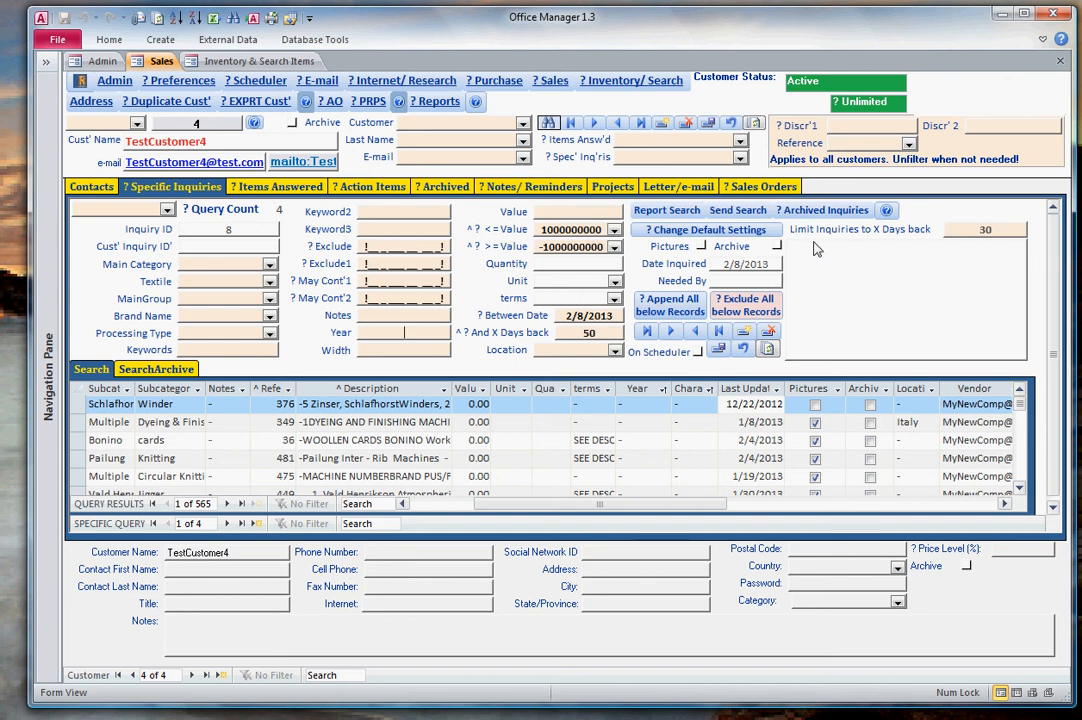
left_click(697, 353)
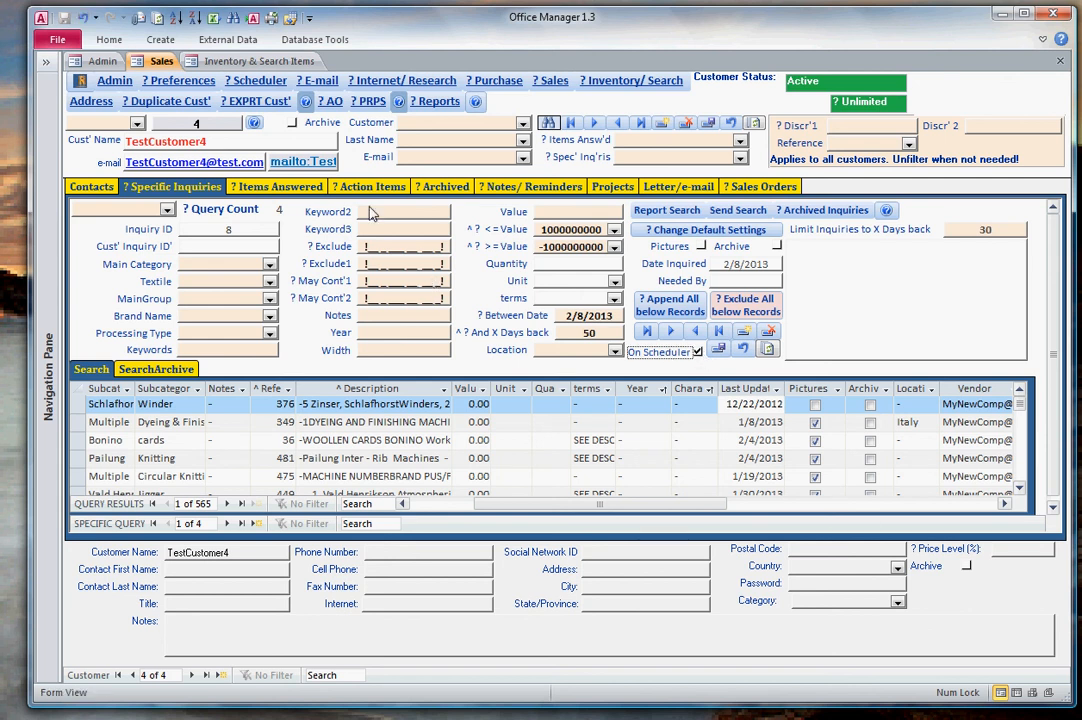